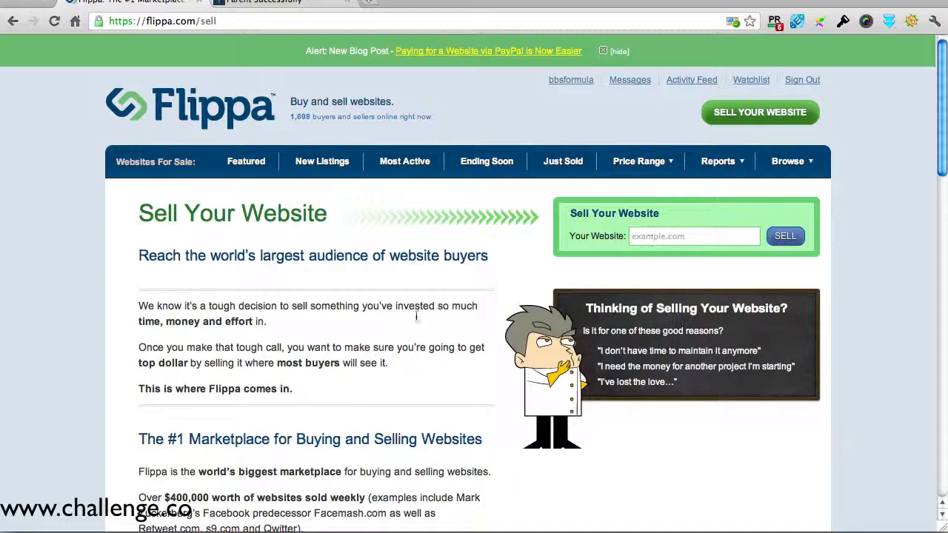
{"action": "scroll", "coordinate": [407, 323], "scroll_direction": "down", "scroll_amount": 1}
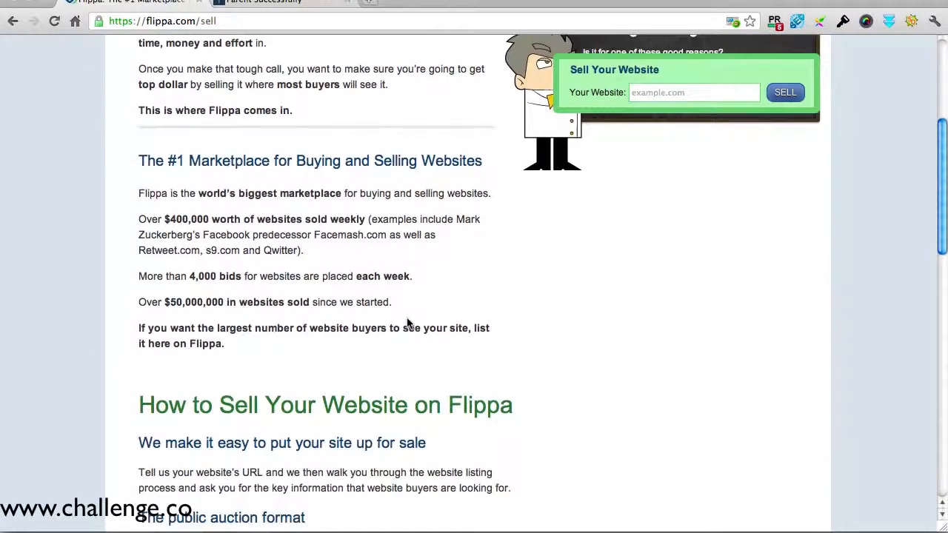
{"action": "scroll", "coordinate": [406, 323], "scroll_direction": "up", "scroll_amount": 6}
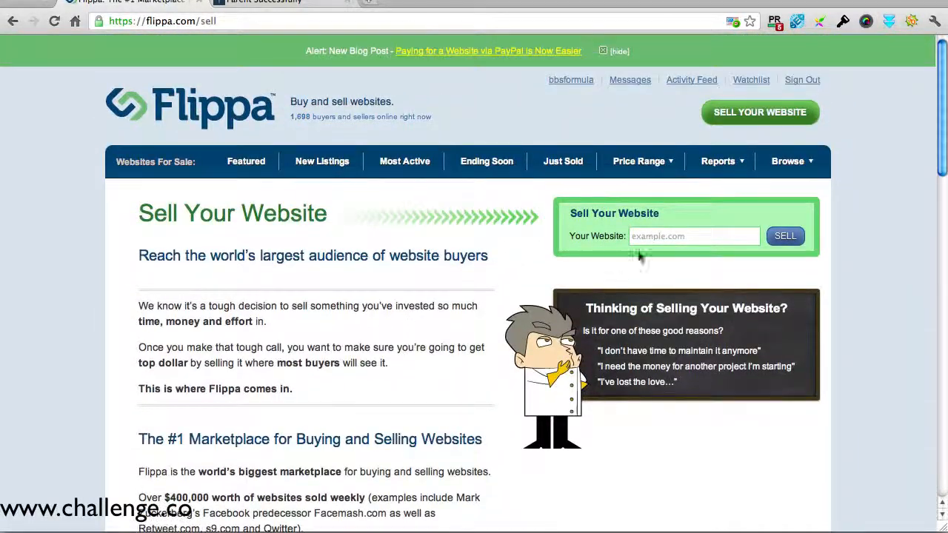
{"action": "left_click", "coordinate": [652, 237]}
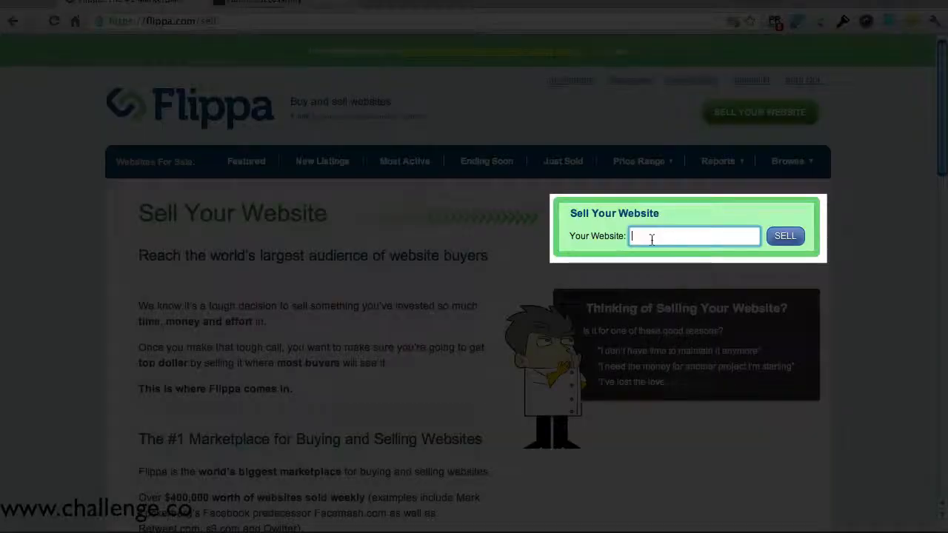
{"action": "type", "text": "http://www.ParentSuccessfully.com"}
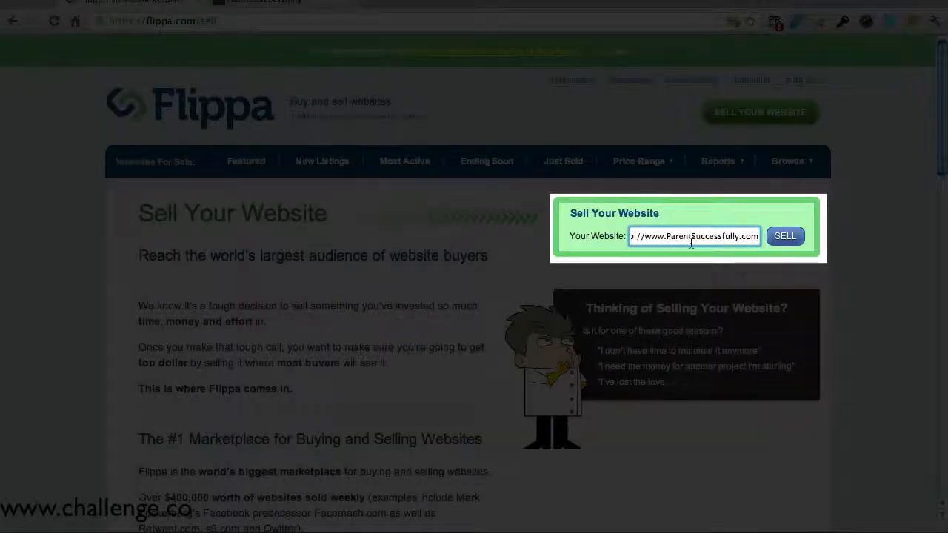
{"action": "left_click", "coordinate": [783, 239]}
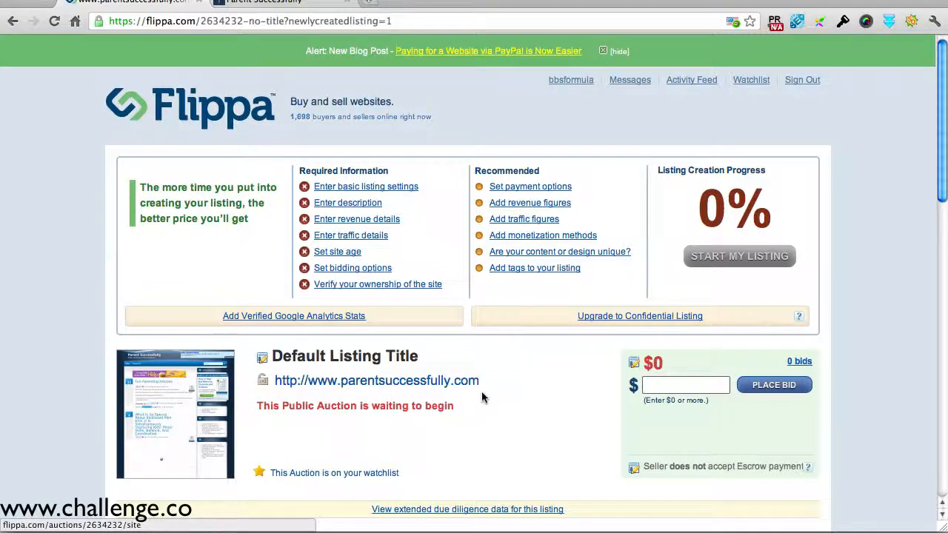
- In the basic listing settings, enter the title "Parenting website ranked no 1 in Google with a PR3"
{"action": "scroll", "coordinate": [481, 392], "scroll_direction": "down", "scroll_amount": 3}
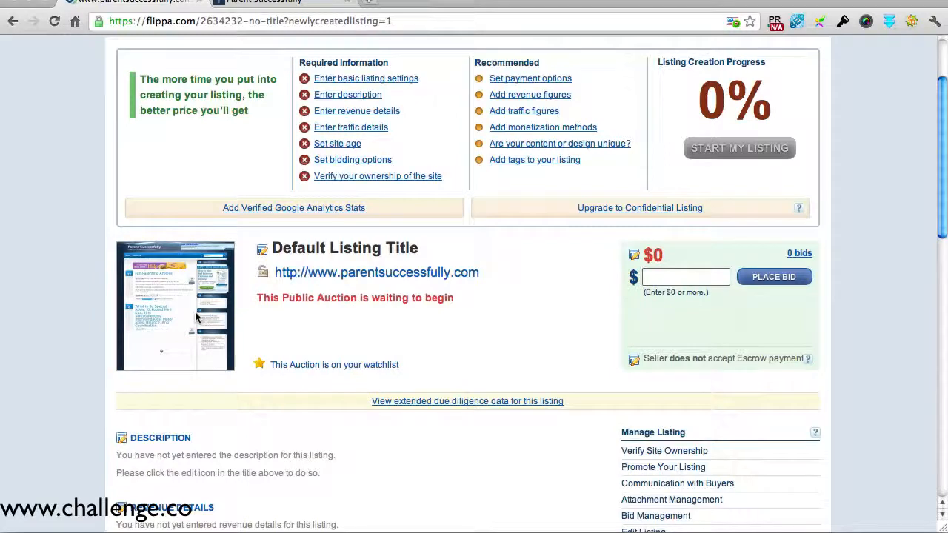
{"action": "scroll", "coordinate": [355, 186], "scroll_direction": "up", "scroll_amount": 3}
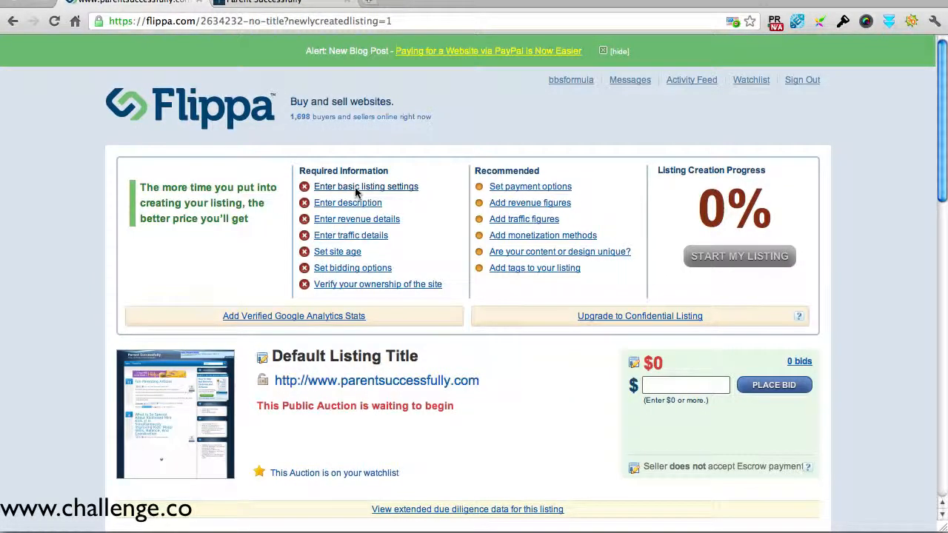
{"action": "left_click", "coordinate": [355, 187]}
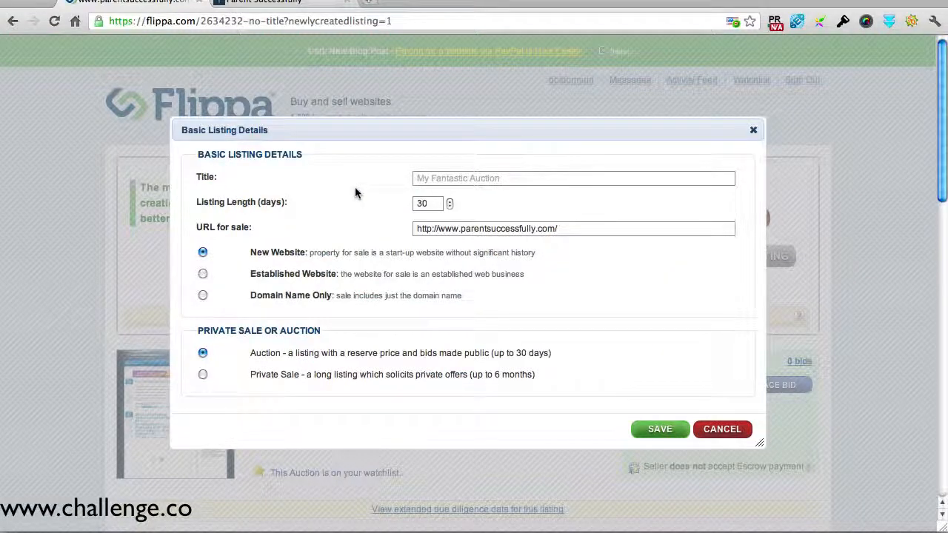
{"action": "left_click", "coordinate": [437, 177]}
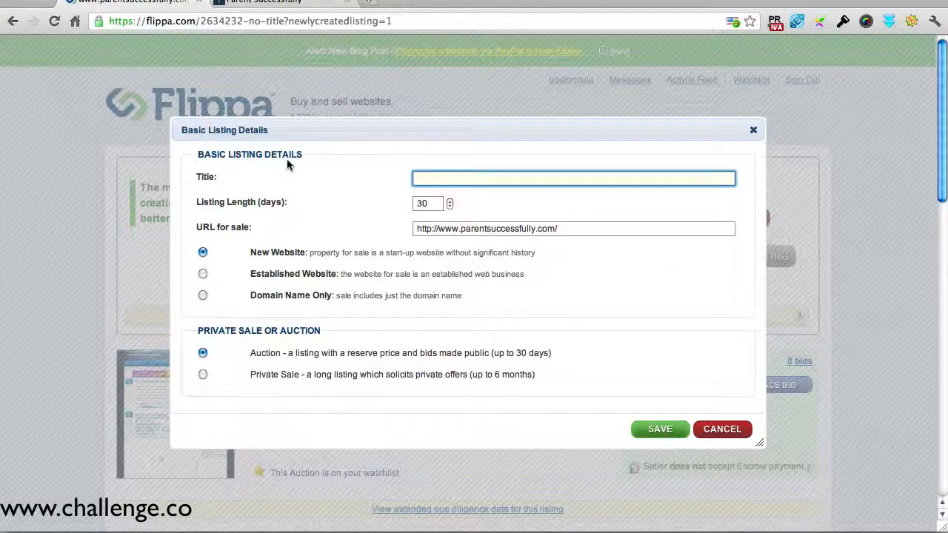
{"action": "type", "text": "Parenting"}
{"action": "type", "text": "website ranked"}
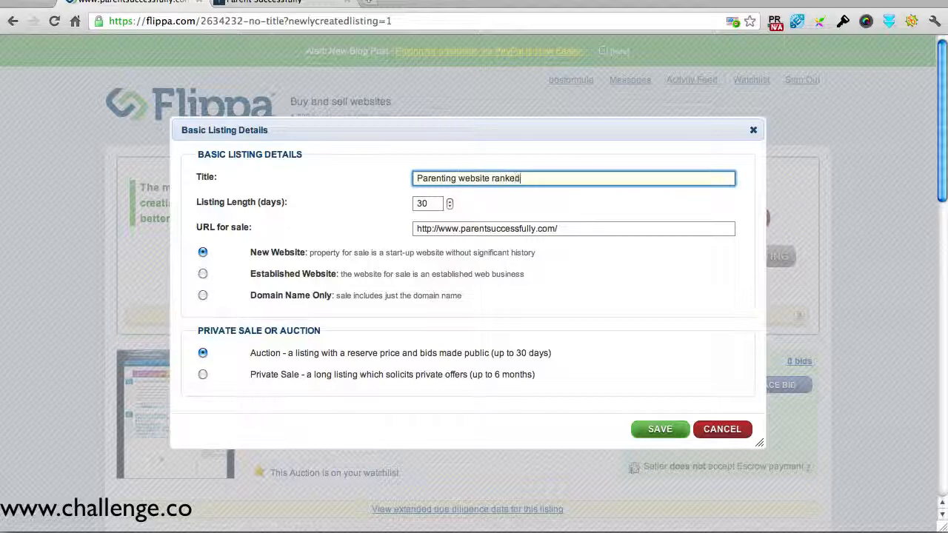
{"action": "type", "text": " no 1 in Google with a"}
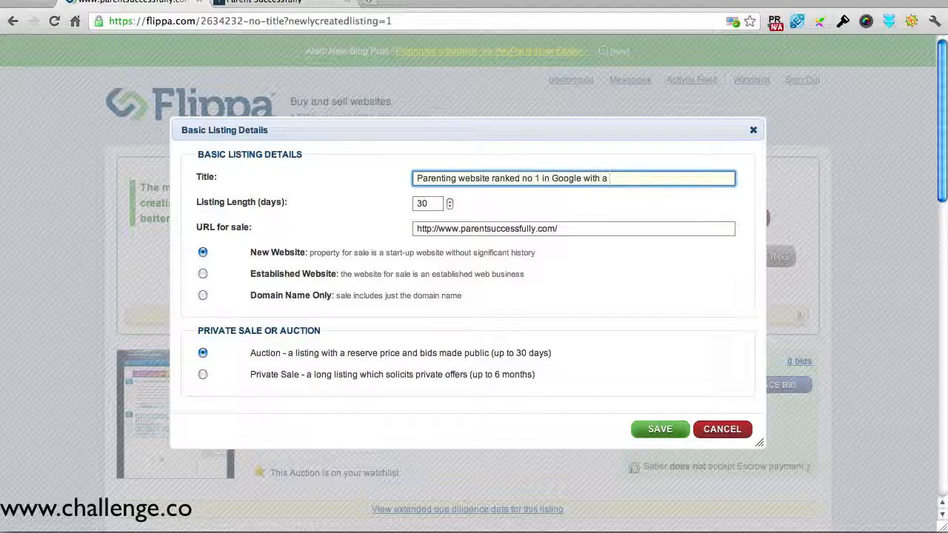
{"action": "type", "text": " PR3"}
- Set the listing length to 5 days, classify the property as an Established Website, and save the basic details
{"action": "left_click", "coordinate": [450, 206]}
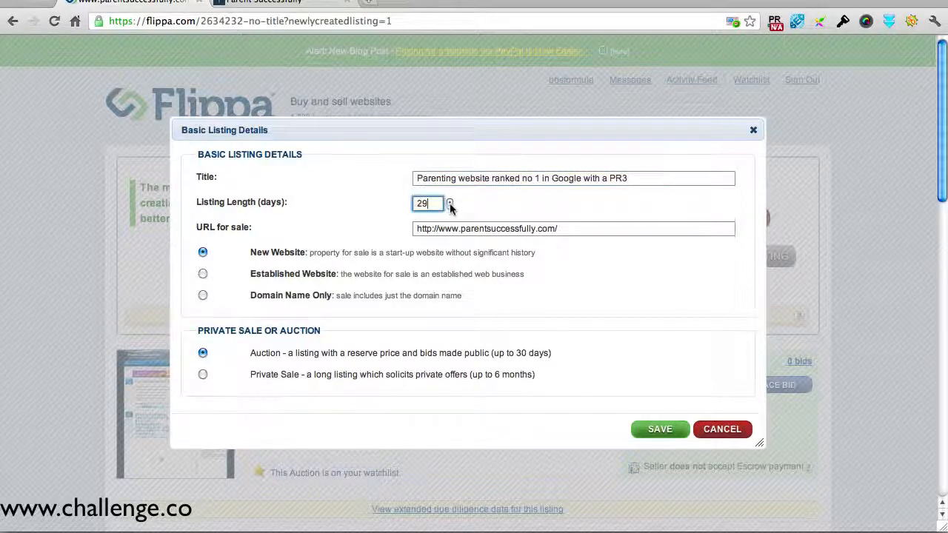
{"action": "key", "text": "BackSpace"}
{"action": "key", "text": "BackSpace"}
{"action": "type", "text": "5"}
{"action": "left_click", "coordinate": [377, 207]}
{"action": "left_click", "coordinate": [202, 274]}
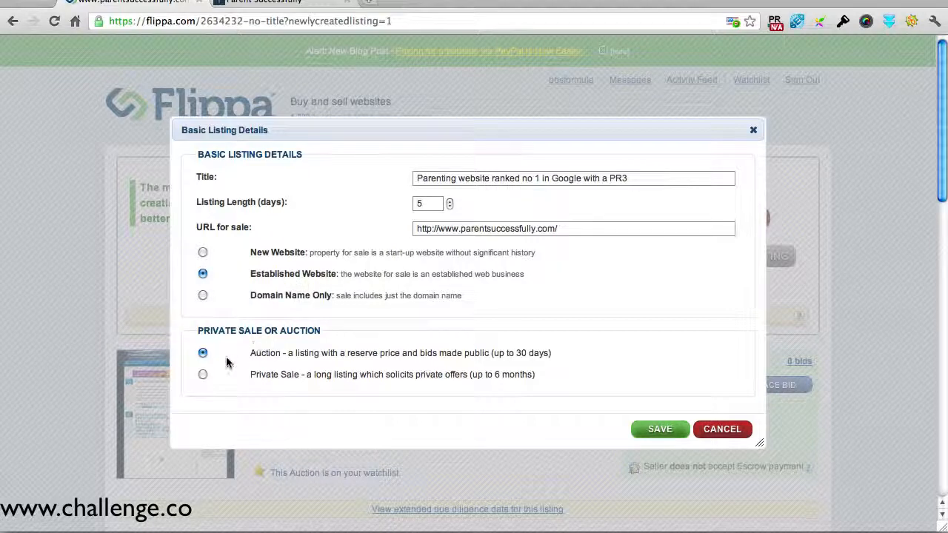
{"action": "left_click", "coordinate": [659, 430]}
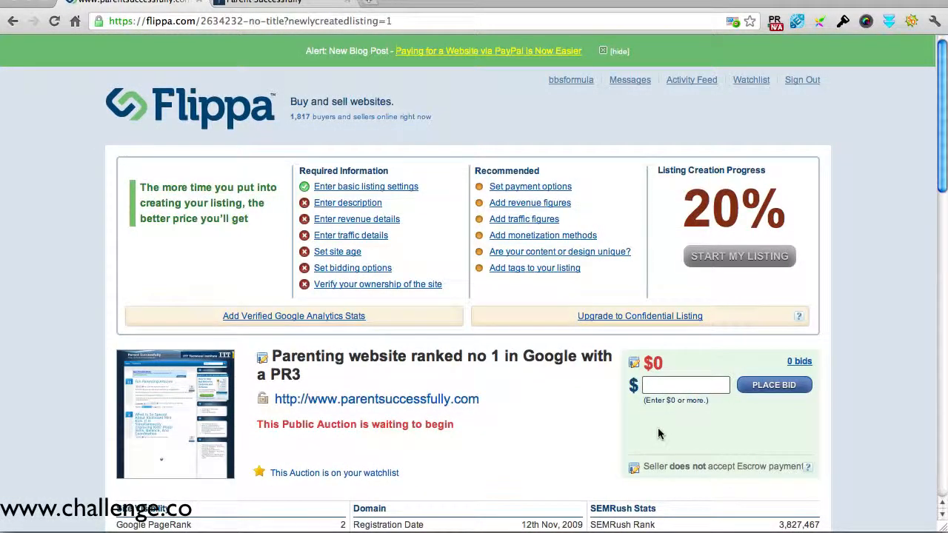
- Open the listing description, read its text through to the post-sale support section, and save it
{"action": "left_click", "coordinate": [348, 204]}
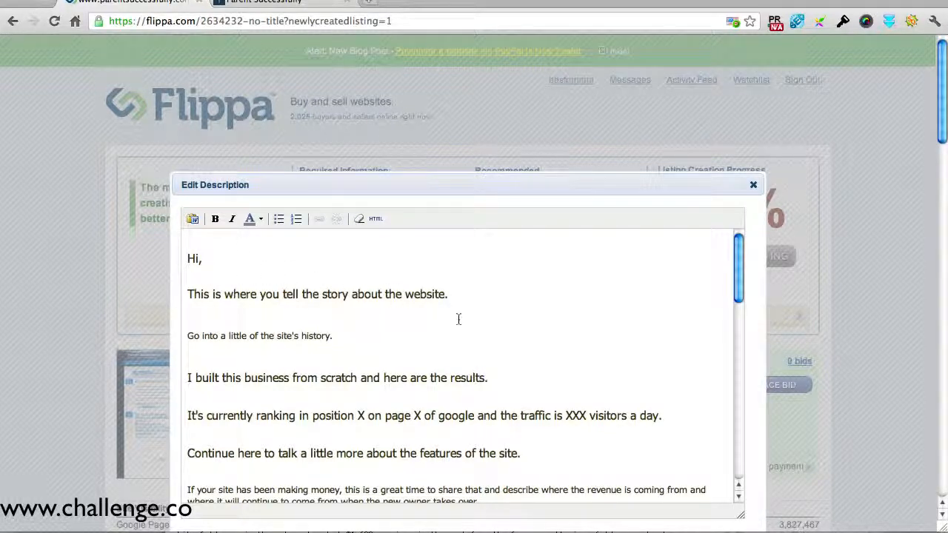
{"action": "scroll", "coordinate": [458, 319], "scroll_direction": "down", "scroll_amount": 1}
{"action": "scroll", "coordinate": [458, 319], "scroll_direction": "down", "scroll_amount": 1}
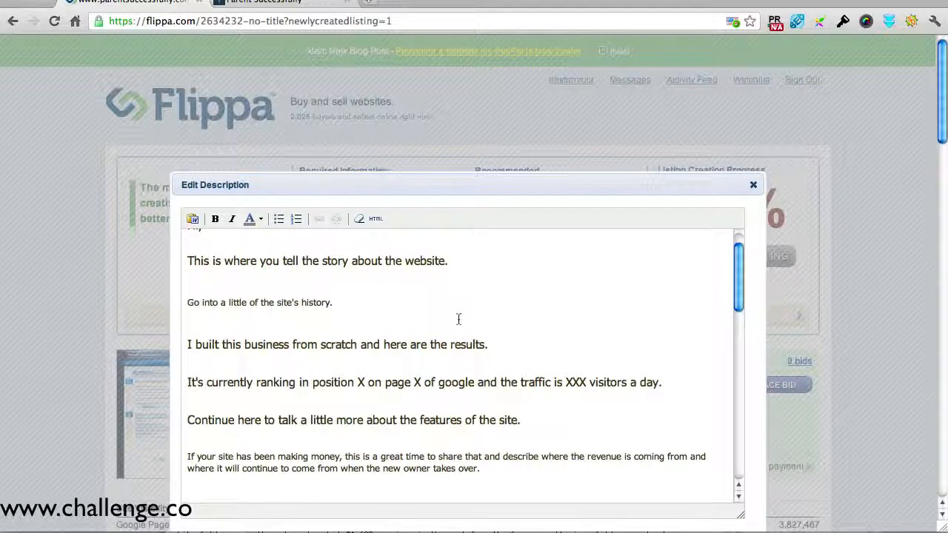
{"action": "scroll", "coordinate": [458, 319], "scroll_direction": "down", "scroll_amount": 5}
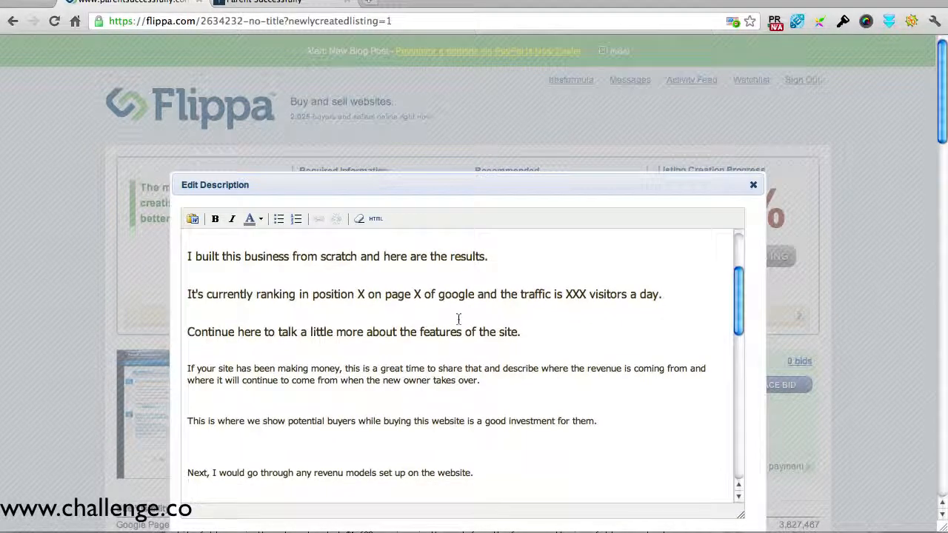
{"action": "scroll", "coordinate": [458, 319], "scroll_direction": "down", "scroll_amount": 3}
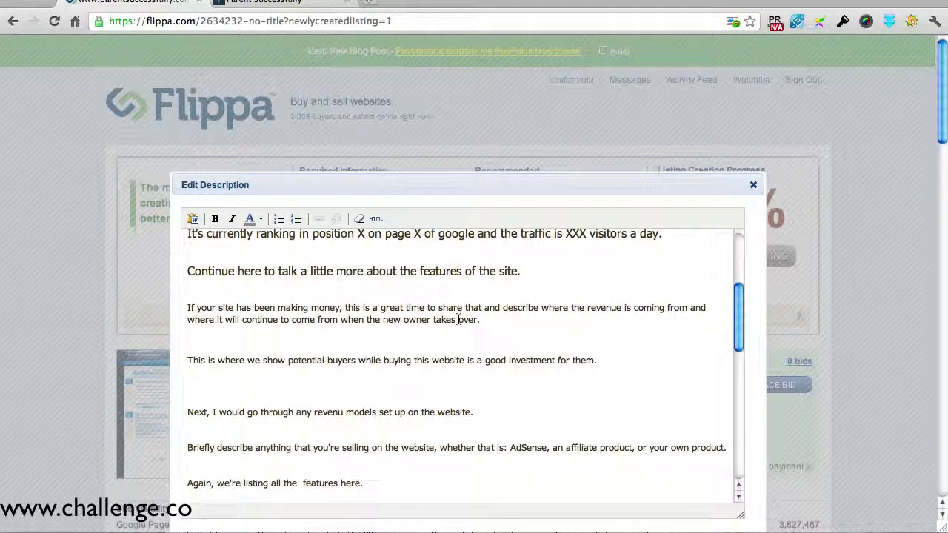
{"action": "scroll", "coordinate": [458, 319], "scroll_direction": "down", "scroll_amount": 1}
{"action": "scroll", "coordinate": [458, 319], "scroll_direction": "down", "scroll_amount": 10}
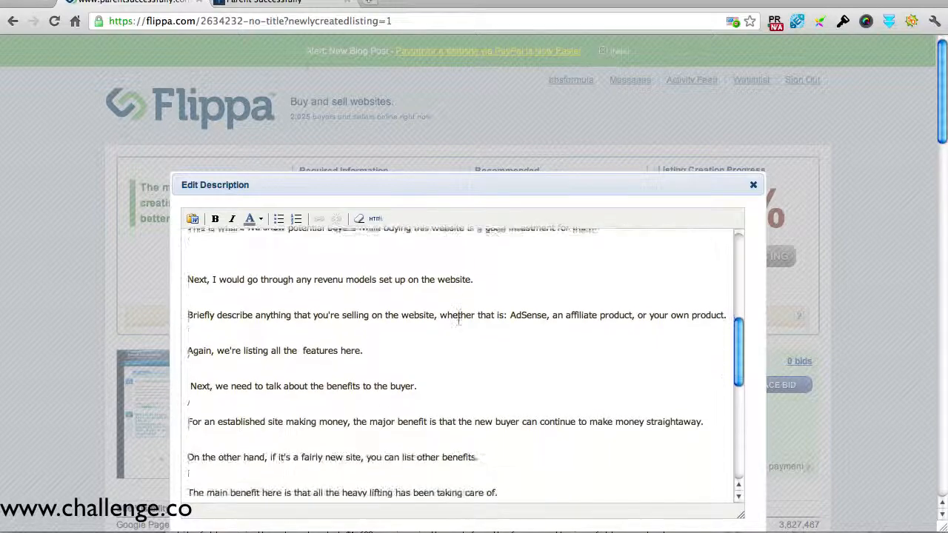
{"action": "scroll", "coordinate": [459, 319], "scroll_direction": "down", "scroll_amount": 2}
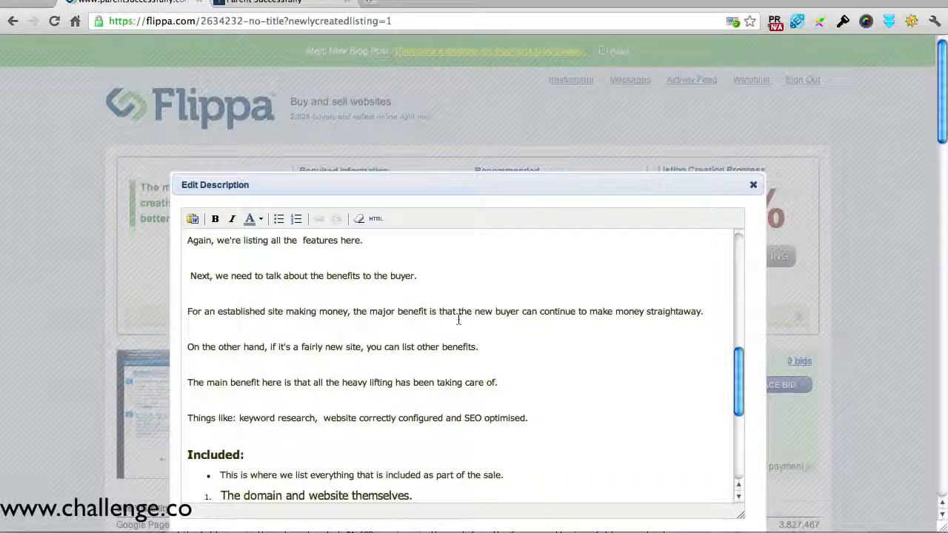
{"action": "scroll", "coordinate": [531, 351], "scroll_direction": "down", "scroll_amount": 1}
{"action": "scroll", "coordinate": [530, 351], "scroll_direction": "down", "scroll_amount": 4}
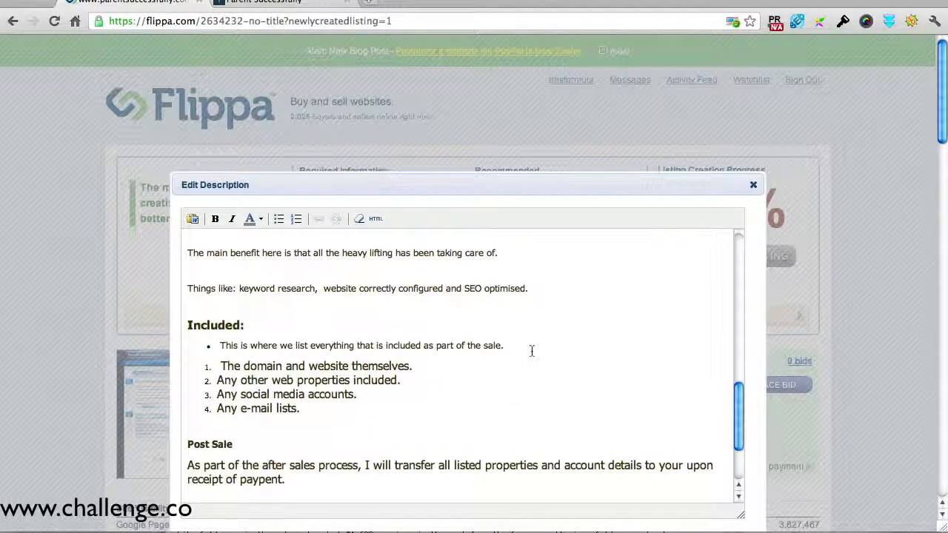
{"action": "scroll", "coordinate": [531, 351], "scroll_direction": "down", "scroll_amount": 2}
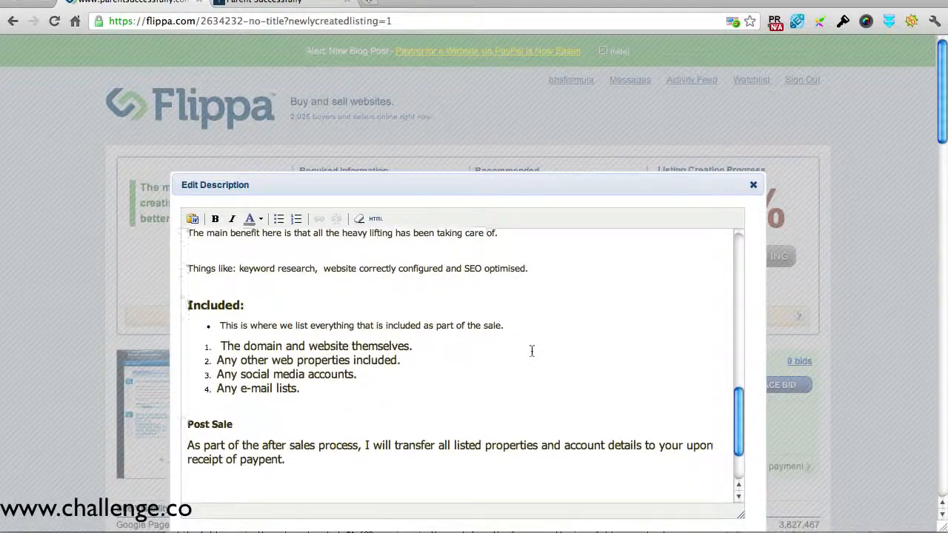
{"action": "scroll", "coordinate": [531, 351], "scroll_direction": "down", "scroll_amount": 1}
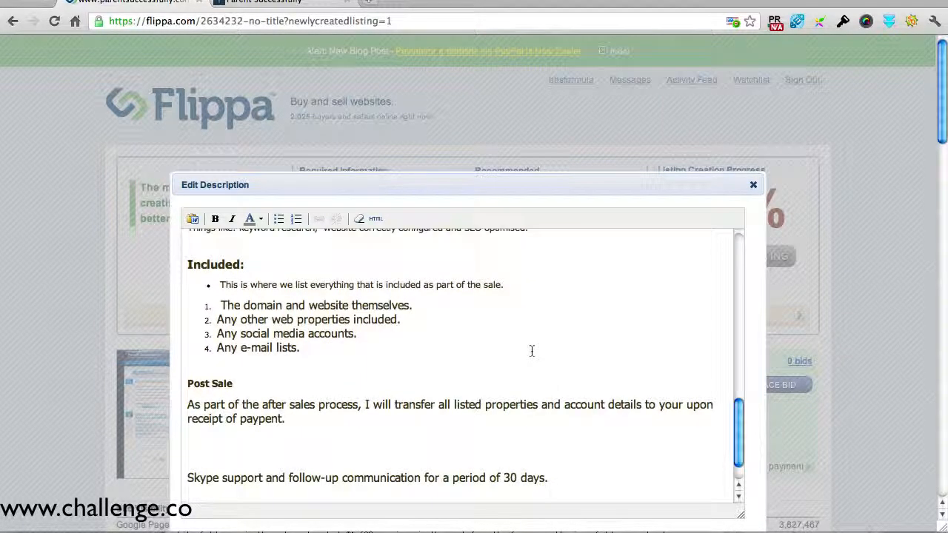
{"action": "scroll", "coordinate": [531, 351], "scroll_direction": "down", "scroll_amount": 4}
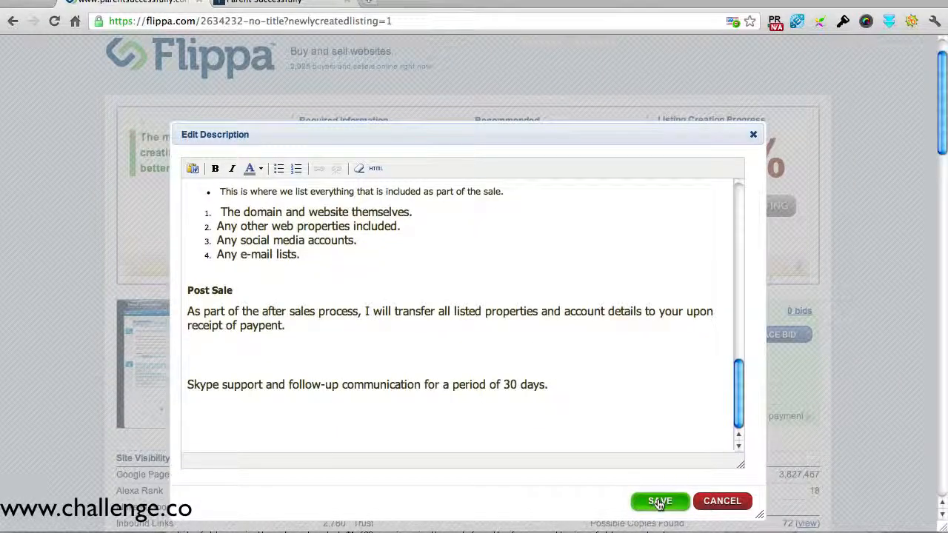
{"action": "left_click", "coordinate": [659, 503]}
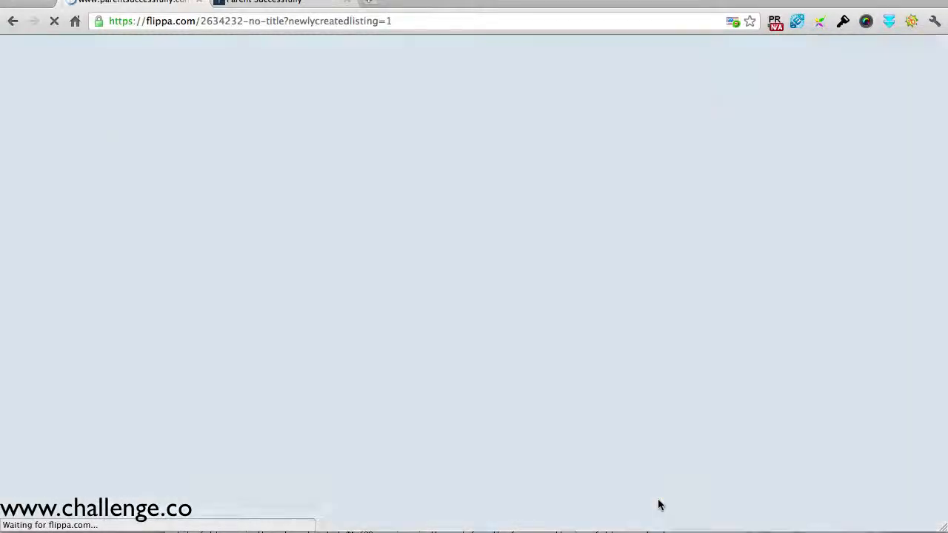
- Examine the draft listing page, including the site statistics, the saved description and the claimed site details
{"action": "scroll", "coordinate": [659, 503], "scroll_direction": "down", "scroll_amount": 1}
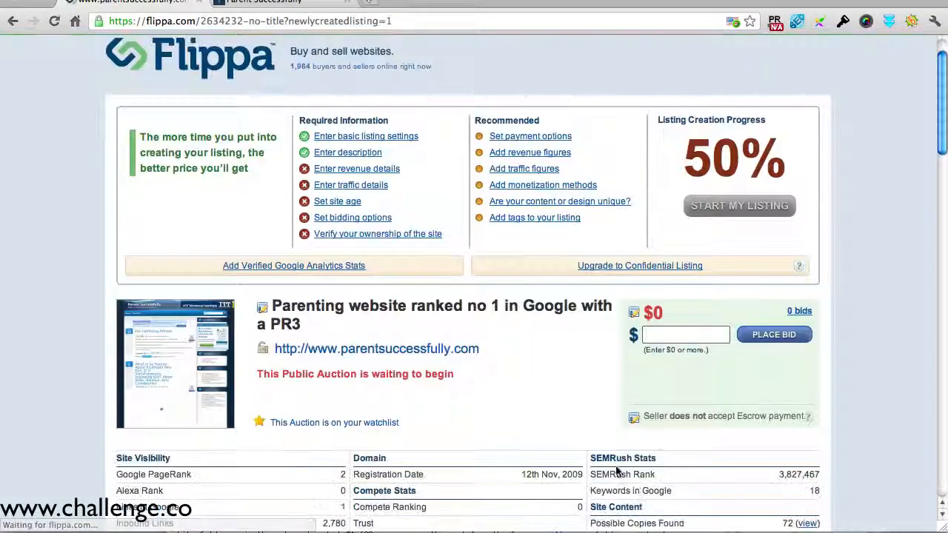
{"action": "scroll", "coordinate": [551, 410], "scroll_direction": "down", "scroll_amount": 1}
{"action": "scroll", "coordinate": [551, 411], "scroll_direction": "down", "scroll_amount": 5}
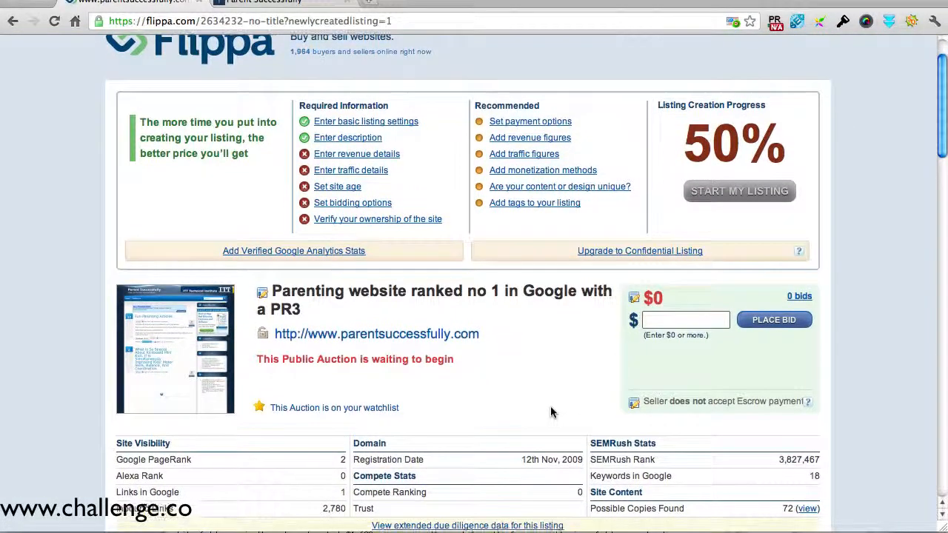
{"action": "scroll", "coordinate": [550, 412], "scroll_direction": "down", "scroll_amount": 3}
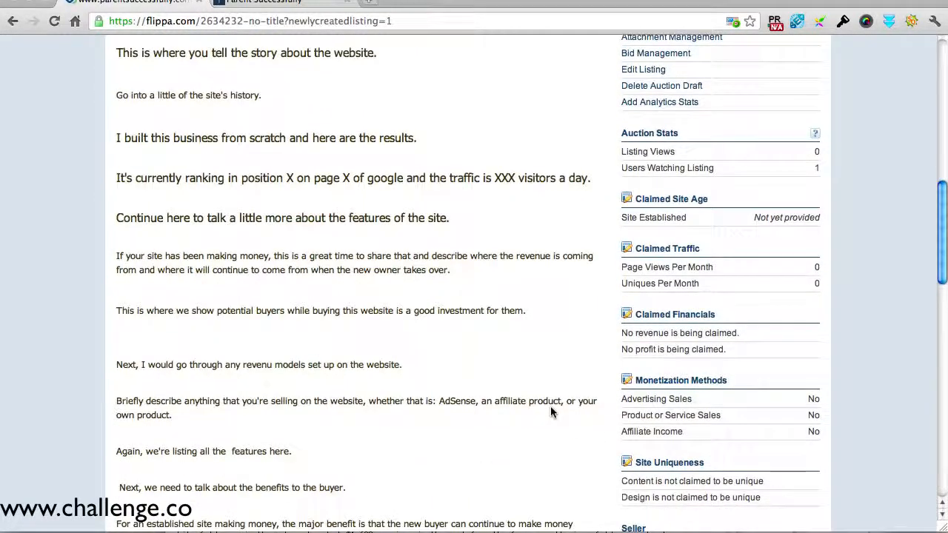
{"action": "scroll", "coordinate": [551, 412], "scroll_direction": "down", "scroll_amount": 1}
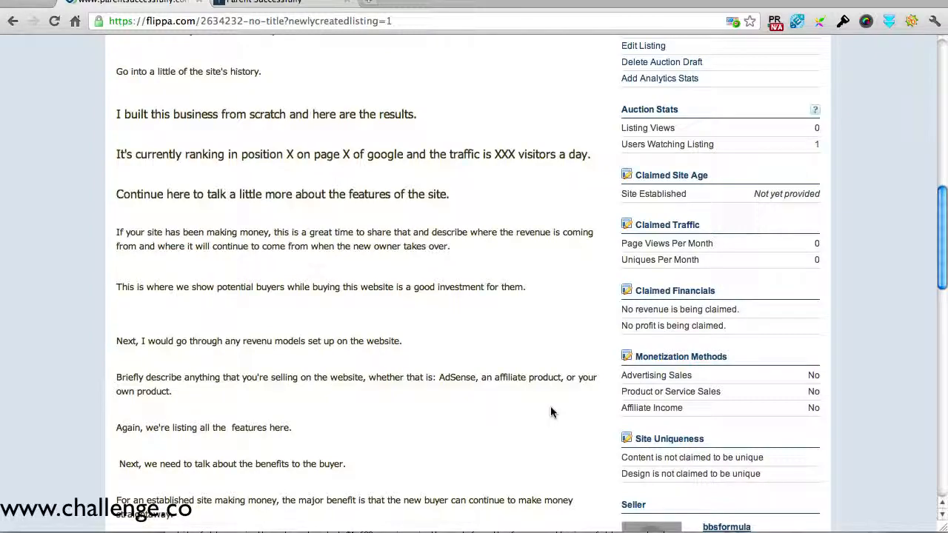
{"action": "scroll", "coordinate": [550, 413], "scroll_direction": "down", "scroll_amount": 1}
{"action": "scroll", "coordinate": [550, 412], "scroll_direction": "down", "scroll_amount": 3}
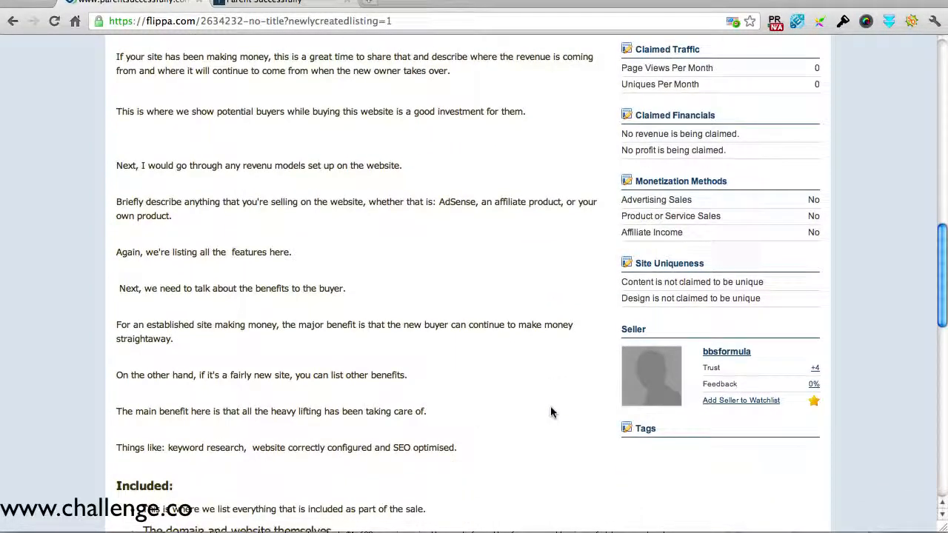
{"action": "scroll", "coordinate": [550, 412], "scroll_direction": "up", "scroll_amount": 6}
{"action": "scroll", "coordinate": [550, 413], "scroll_direction": "up", "scroll_amount": 1}
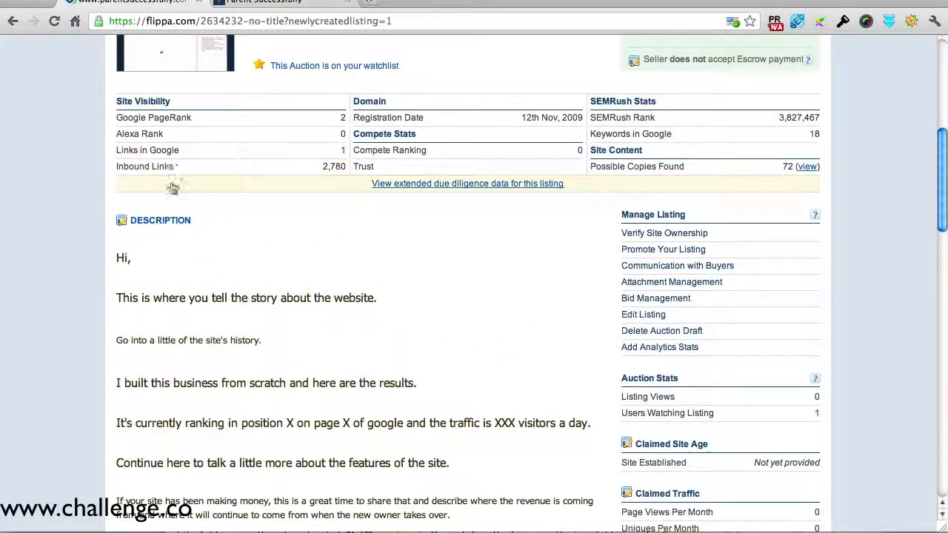
- Reopen the description for editing, inspect its HTML source, and apply the source back to the editor
{"action": "left_click", "coordinate": [165, 221]}
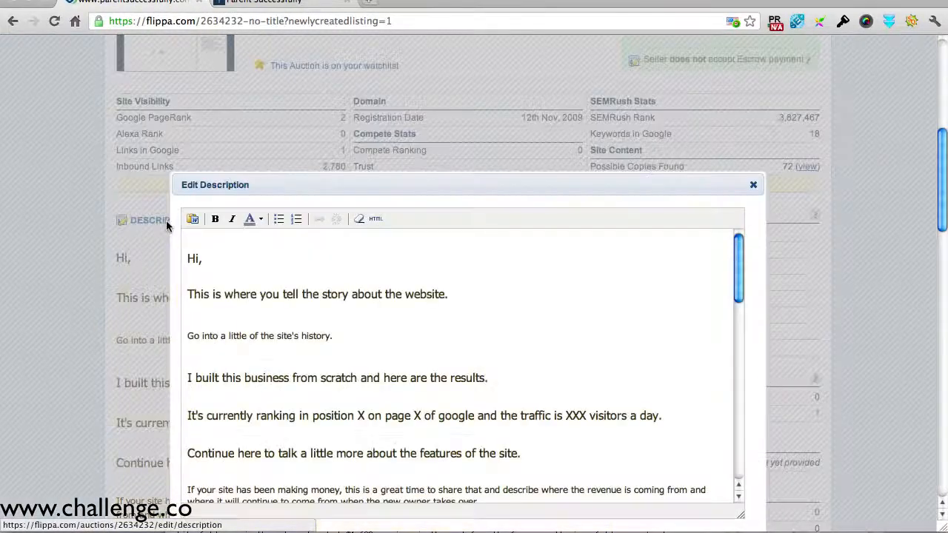
{"action": "left_click", "coordinate": [375, 219]}
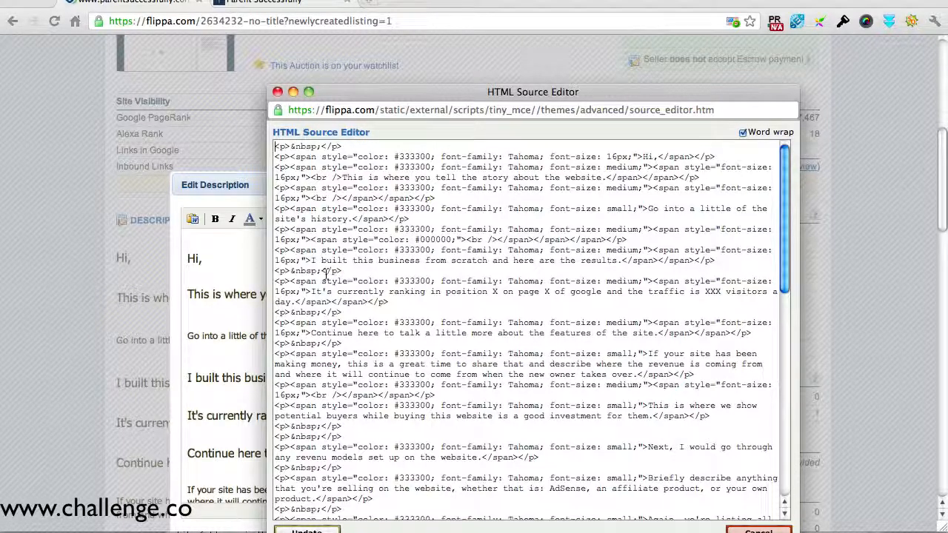
{"action": "scroll", "coordinate": [392, 324], "scroll_direction": "down", "scroll_amount": 3}
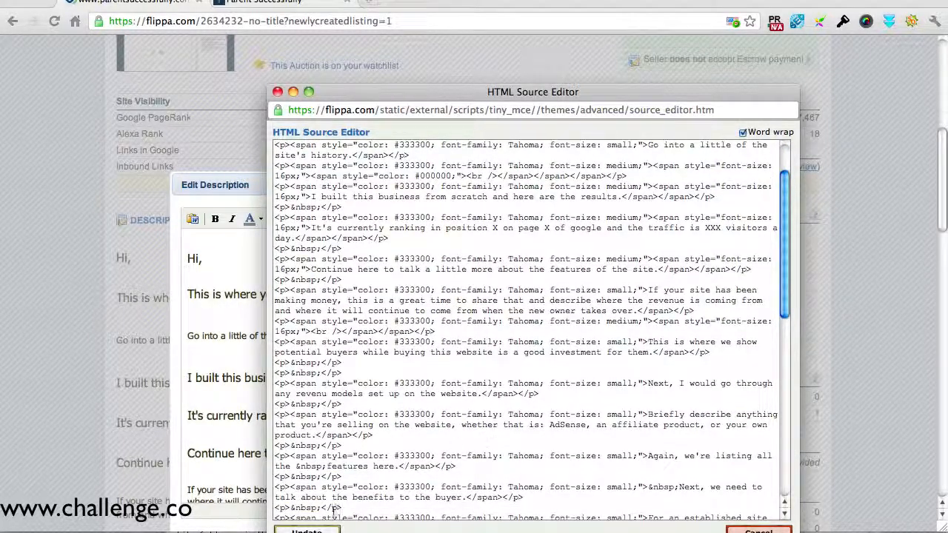
{"action": "left_click", "coordinate": [322, 530]}
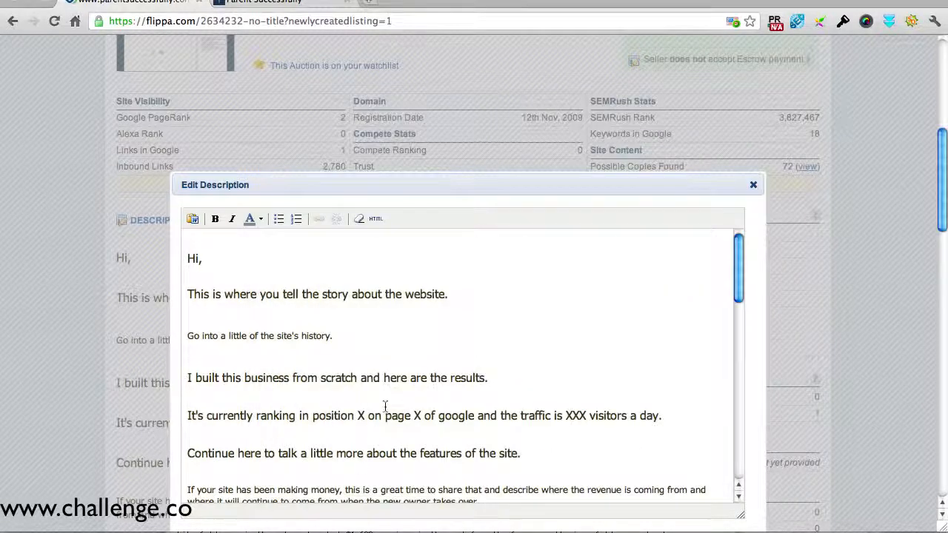
- Make the line "Go into a little of the site's history." bold in the description and save it
{"action": "triple_click", "coordinate": [275, 336]}
{"action": "left_click", "coordinate": [215, 219]}
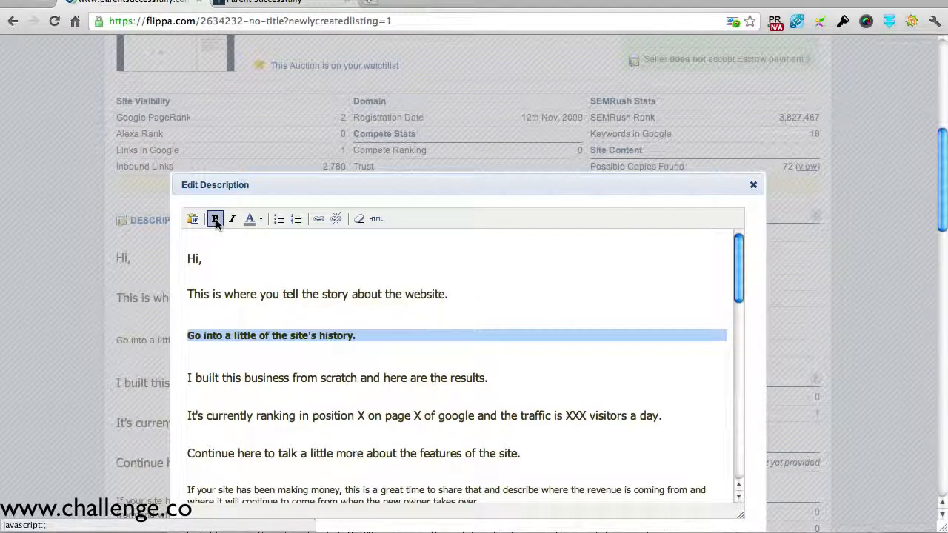
{"action": "scroll", "coordinate": [653, 352], "scroll_direction": "down", "scroll_amount": 15}
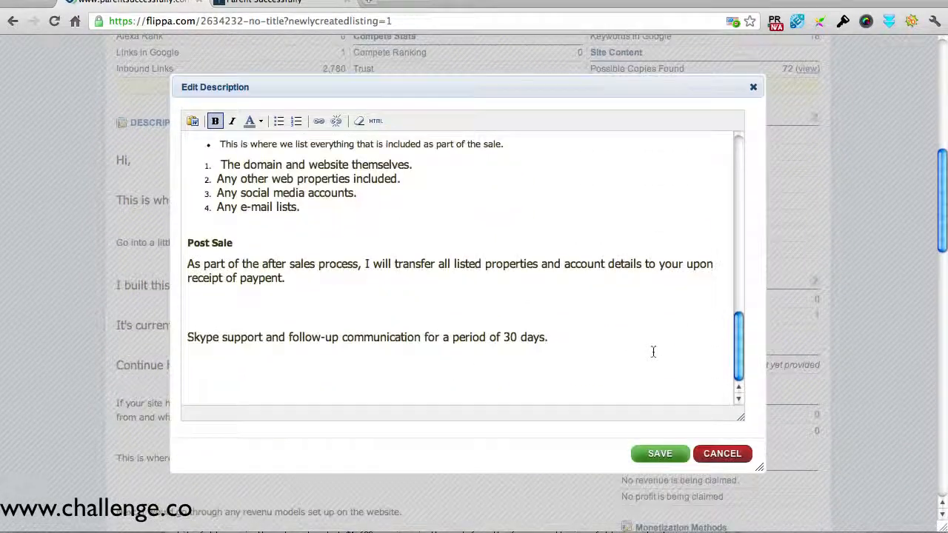
{"action": "left_click", "coordinate": [661, 456]}
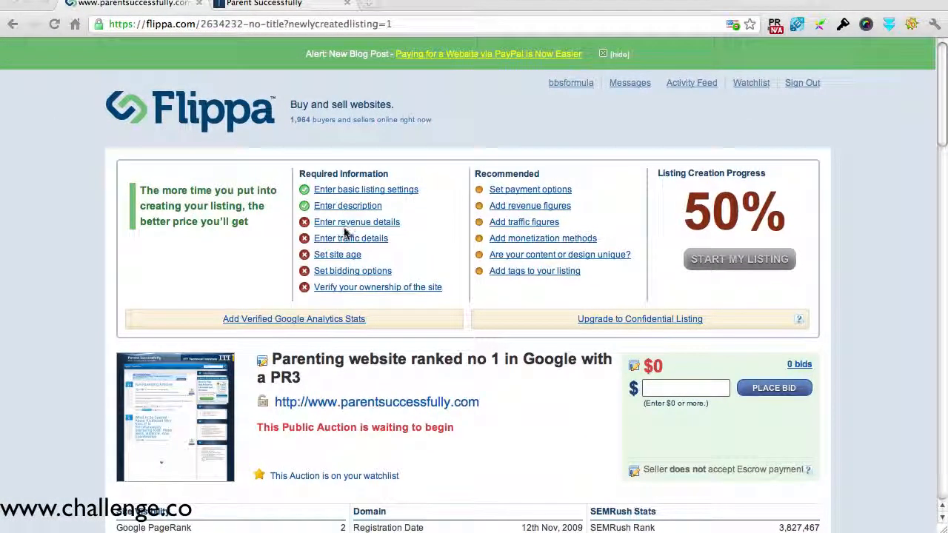
- Enter "Making $10 a month in adsense." as the listing's revenue details and save them
{"action": "left_click", "coordinate": [344, 223]}
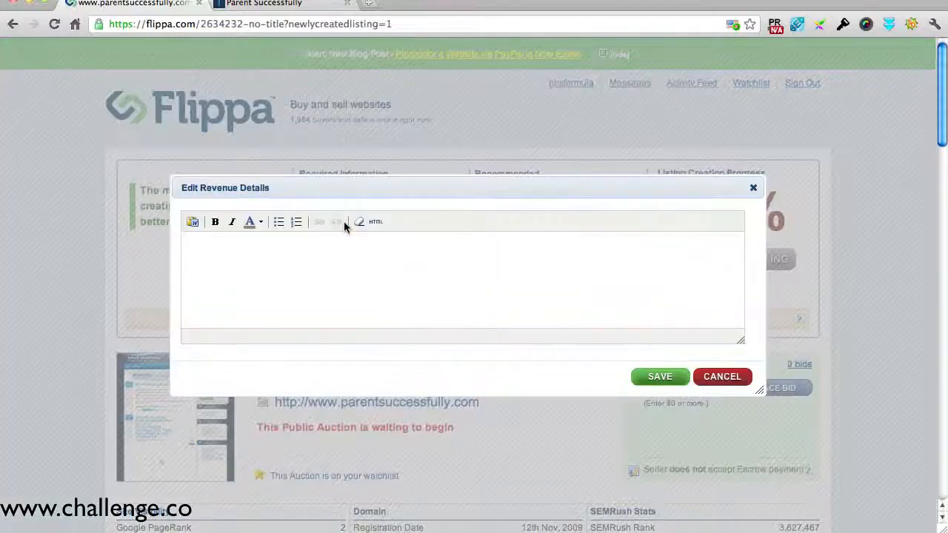
{"action": "left_click", "coordinate": [295, 259]}
{"action": "type", "text": "Tell the truth."}
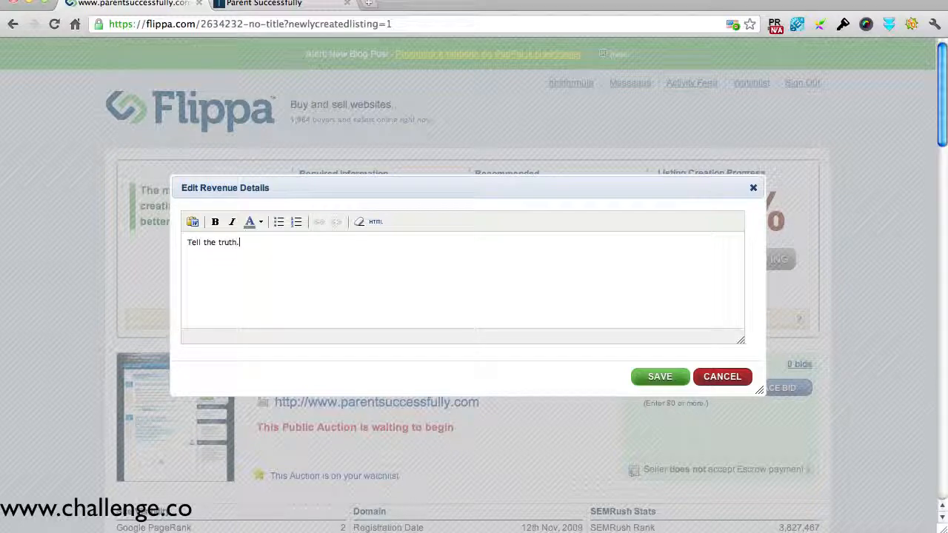
{"action": "type", "text": "Making $10 a month in adse"}
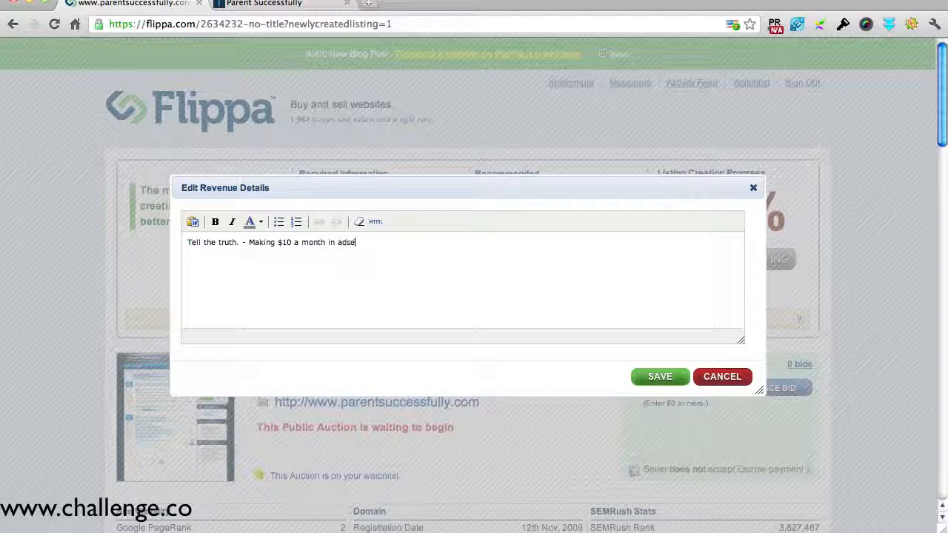
{"action": "type", "text": "nse."}
{"action": "left_click_drag", "start_coordinate": [248, 243], "coordinate": [186, 245]}
{"action": "key", "text": "BackSpace"}
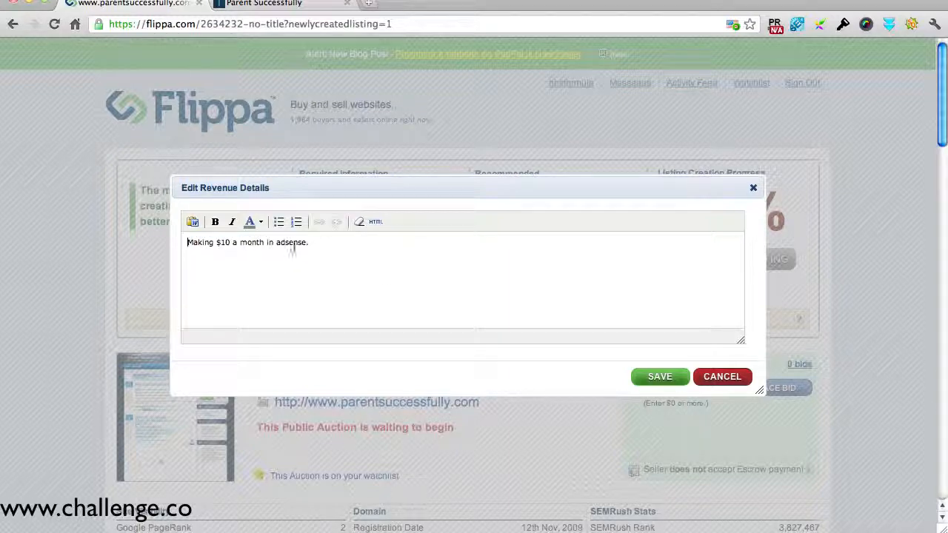
{"action": "left_click", "coordinate": [659, 376]}
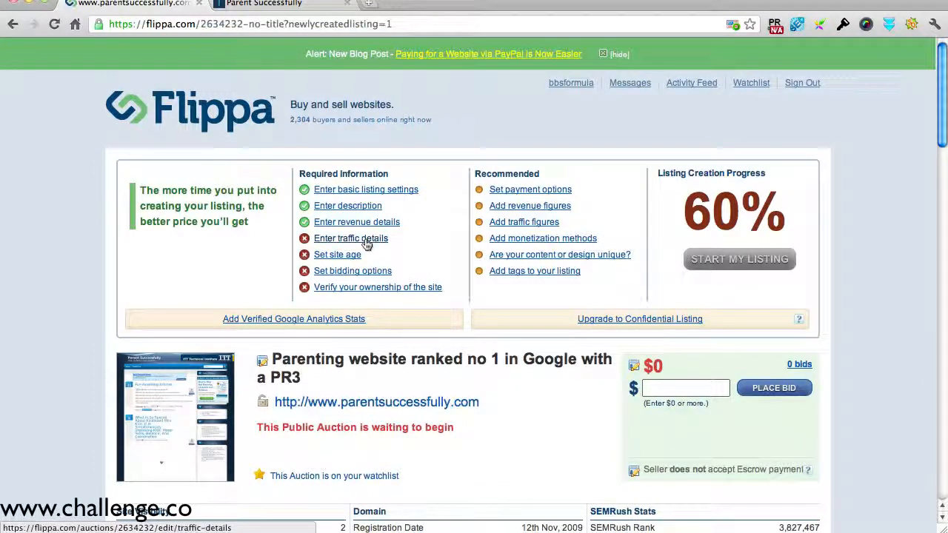
- Save "organic traffic - 1000 unique visitors a month." as the traffic details, and save January 1, 2011 as the date the site was established
{"action": "left_click", "coordinate": [367, 242]}
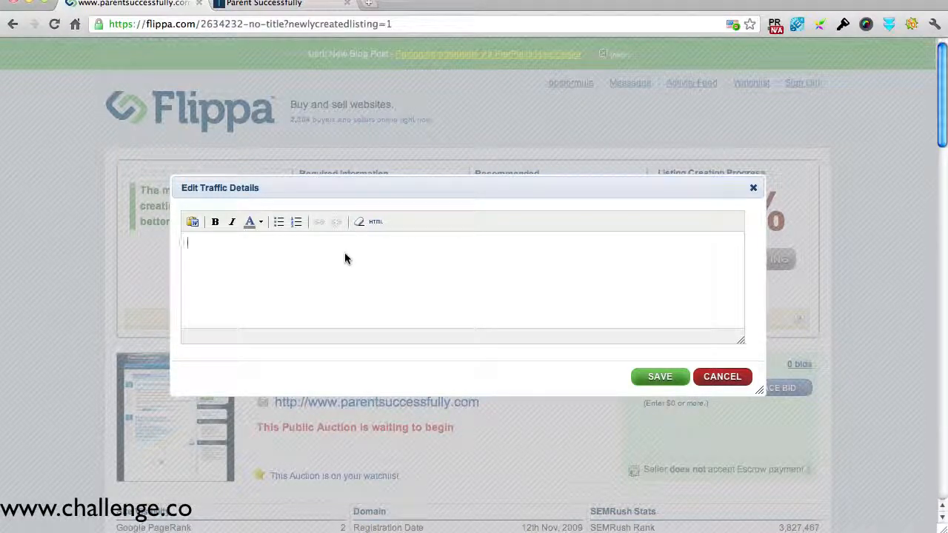
{"action": "type", "text": "Alganic traffic - 1000 unique visitors a "}
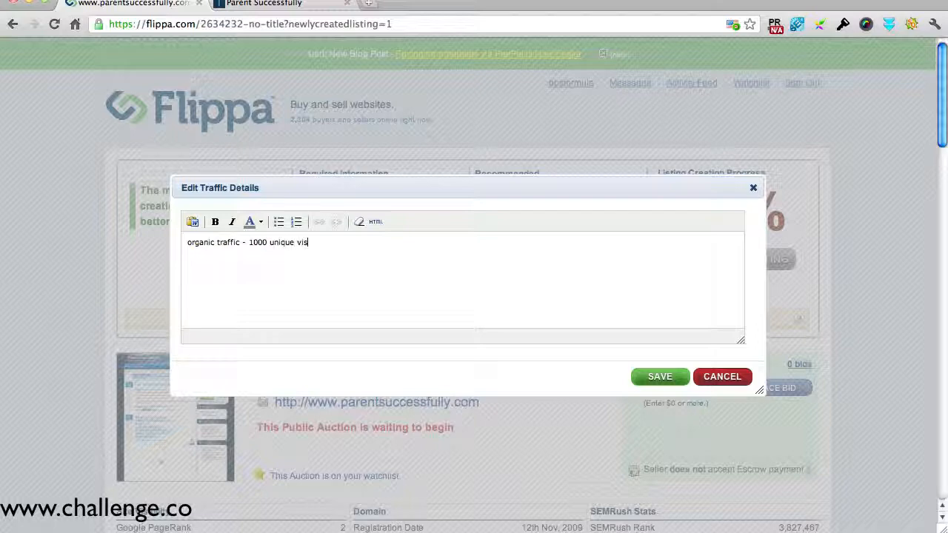
{"action": "type", "text": "month."}
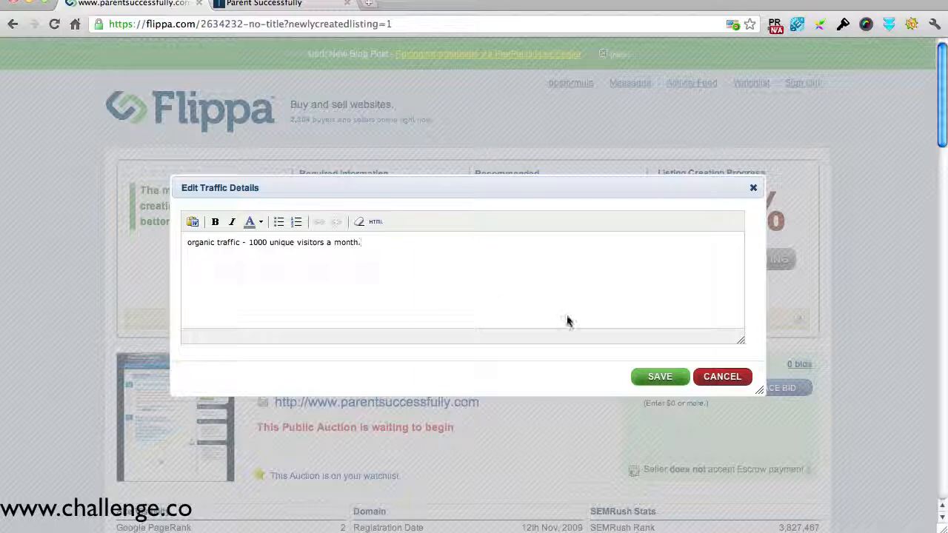
{"action": "left_click", "coordinate": [656, 378]}
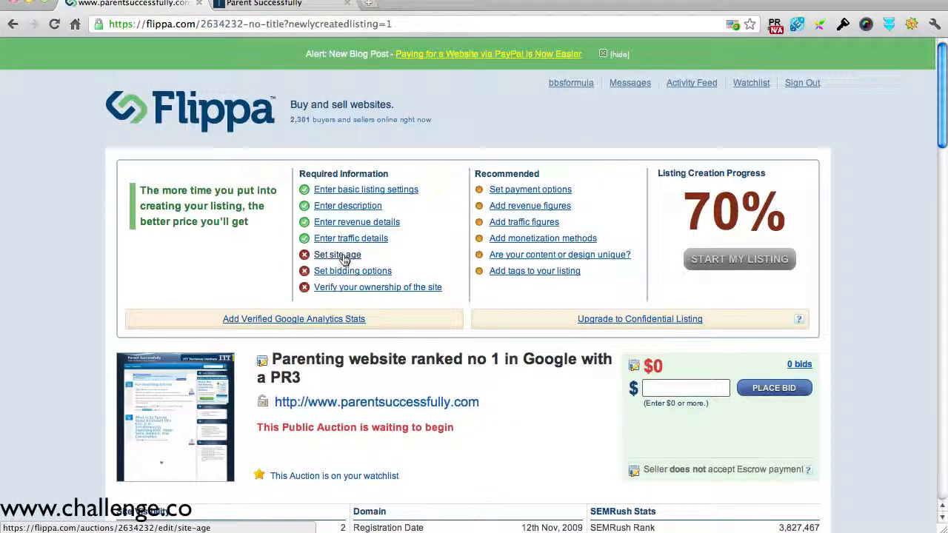
{"action": "left_click", "coordinate": [343, 256]}
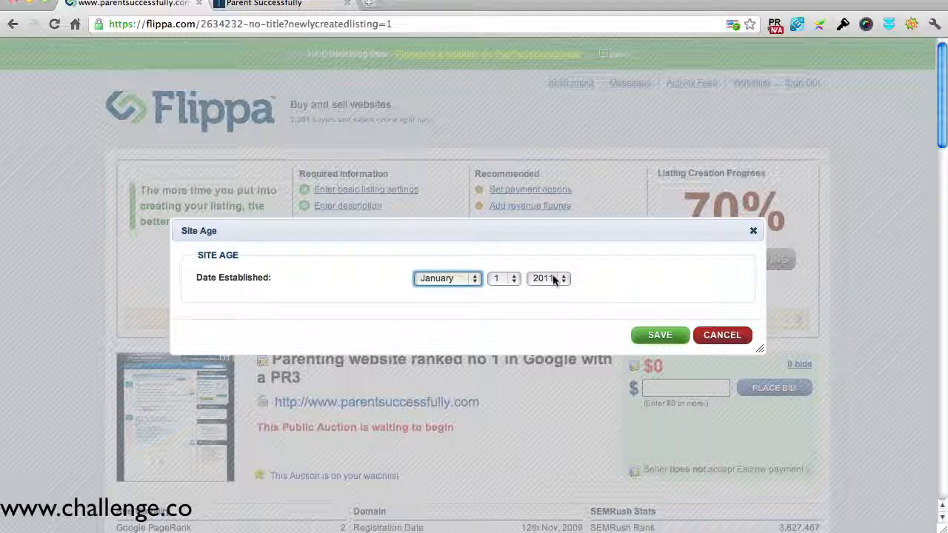
{"action": "left_click", "coordinate": [653, 336]}
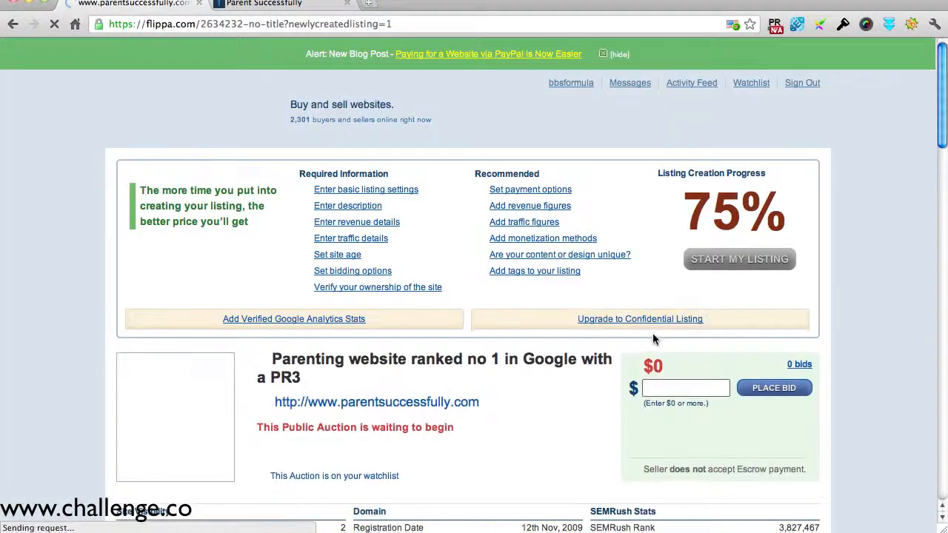
- Open the bidding options, set the starting bid to $1, and enable automatic acceptance of all bids from all bidders
{"action": "left_click", "coordinate": [371, 272]}
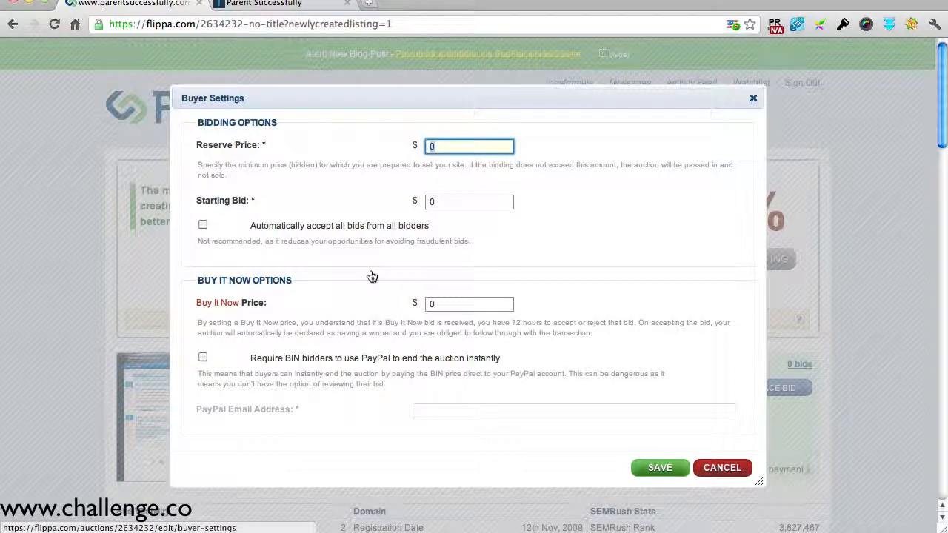
{"action": "double_click", "coordinate": [449, 148]}
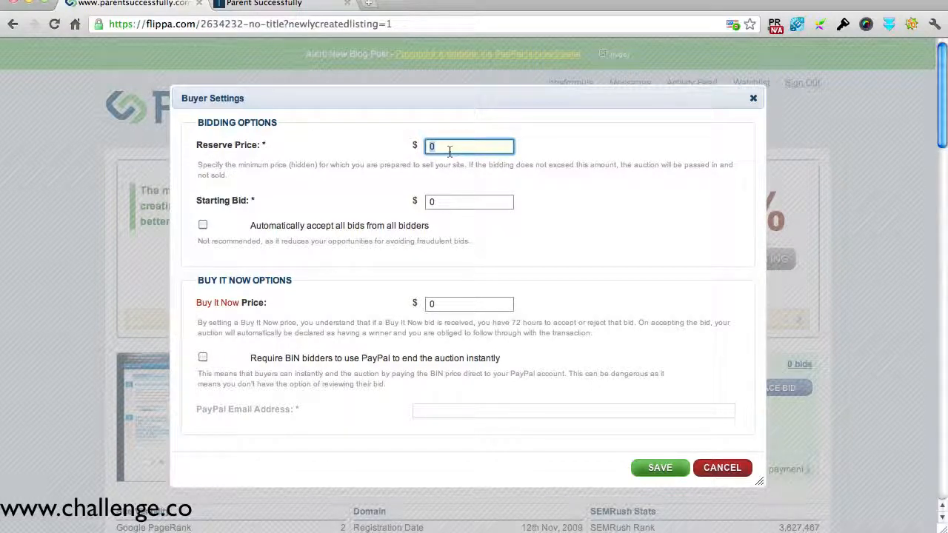
{"action": "left_click", "coordinate": [446, 146]}
{"action": "left_click", "coordinate": [447, 205]}
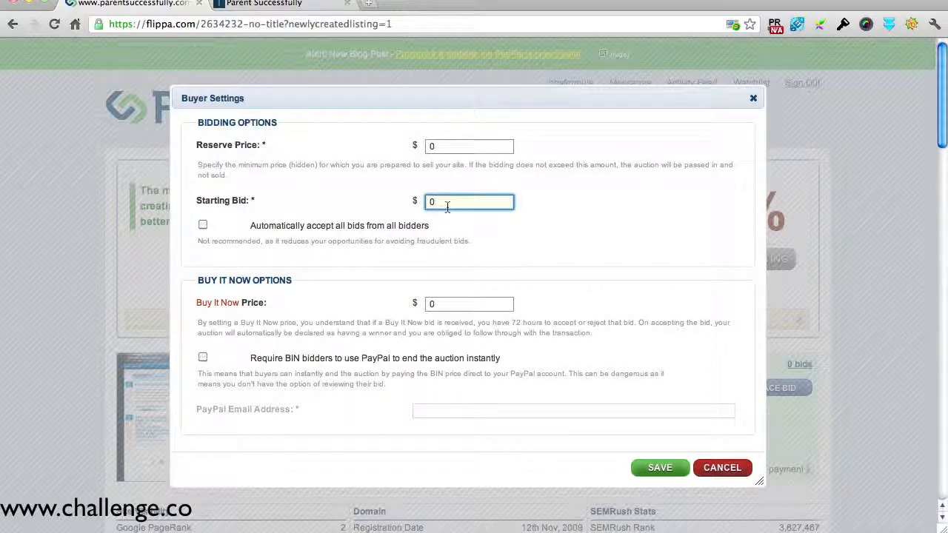
{"action": "key", "text": "BackSpace"}
{"action": "type", "text": "1"}
{"action": "left_click", "coordinate": [203, 224]}
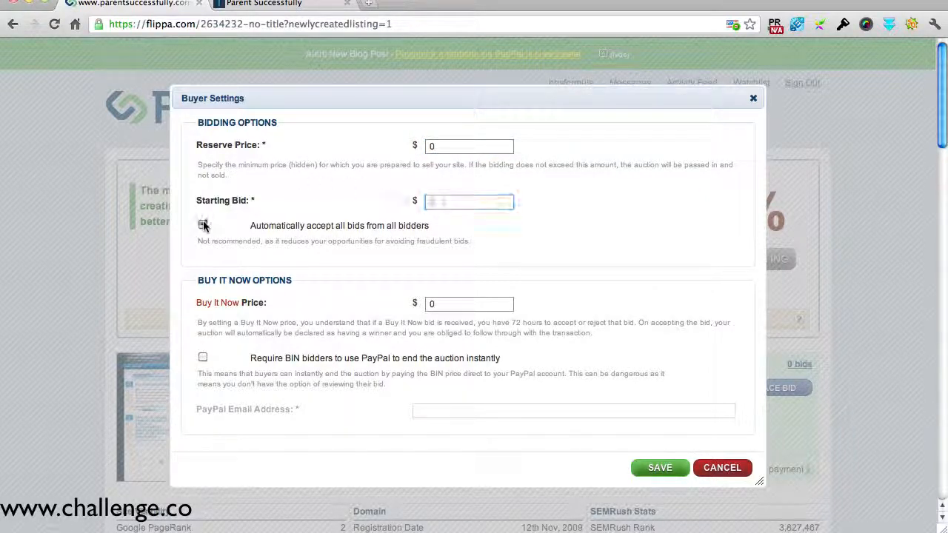
- Try to save a Buy It Now price of "$1,000" with PayPal required for BIN bidders and a placeholder PayPal e-mail address
{"action": "left_click", "coordinate": [447, 303]}
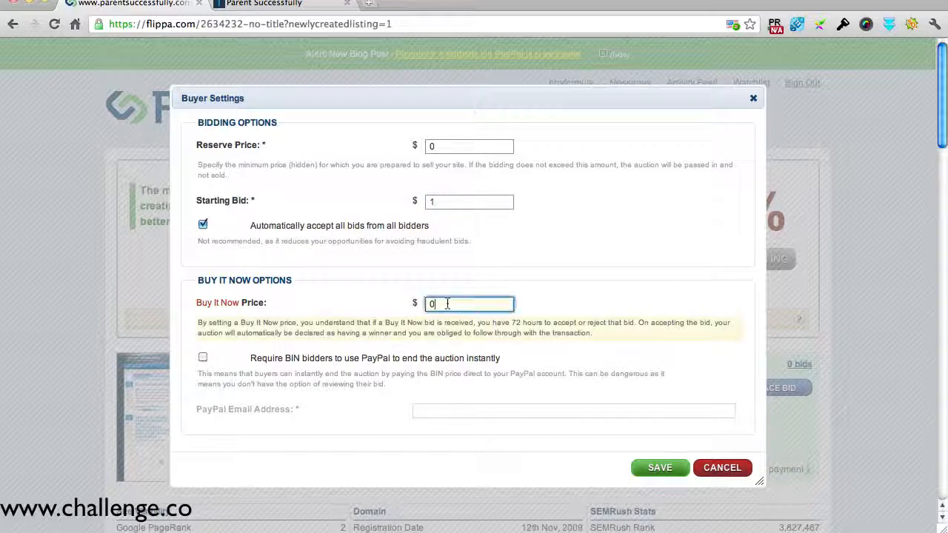
{"action": "key", "text": "BackSpace"}
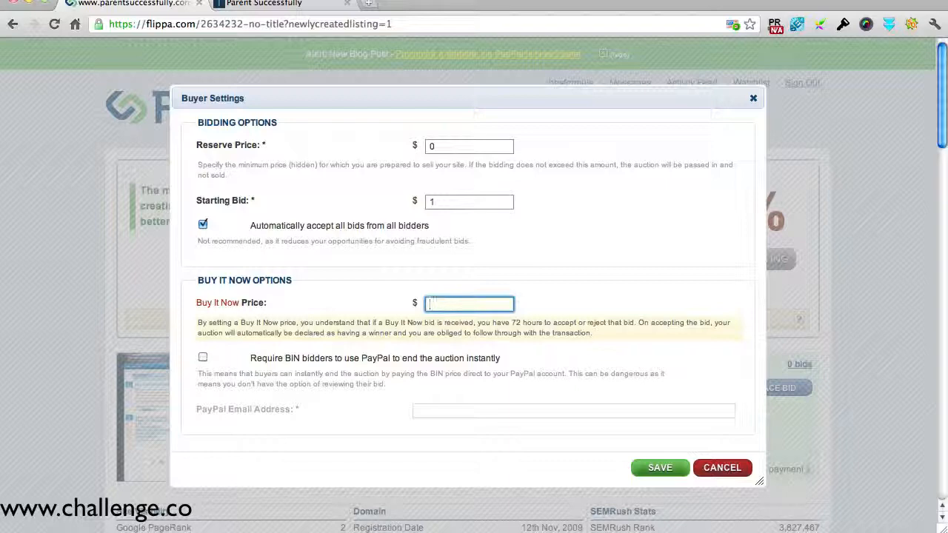
{"action": "type", "text": "$1,000"}
{"action": "left_click", "coordinate": [203, 358]}
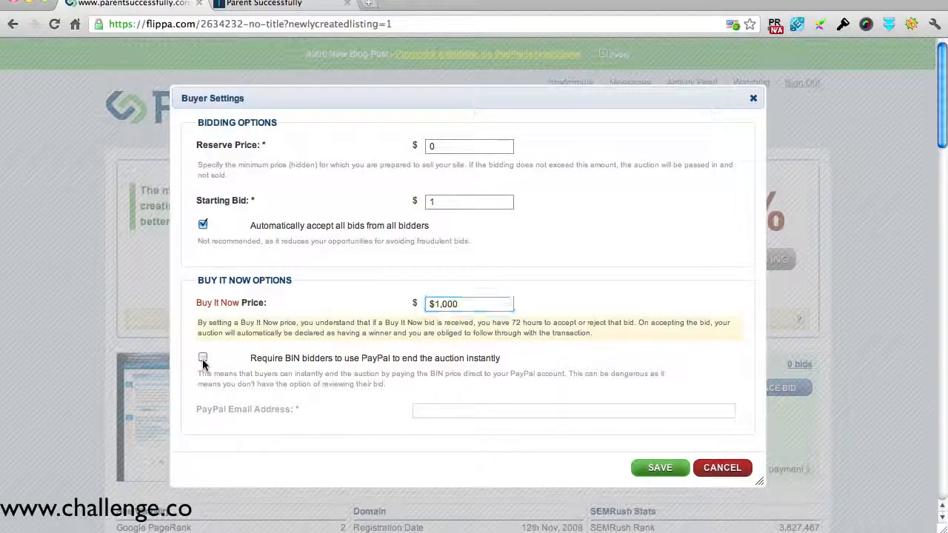
{"action": "left_click", "coordinate": [420, 413]}
{"action": "type", "text": "yourpay"}
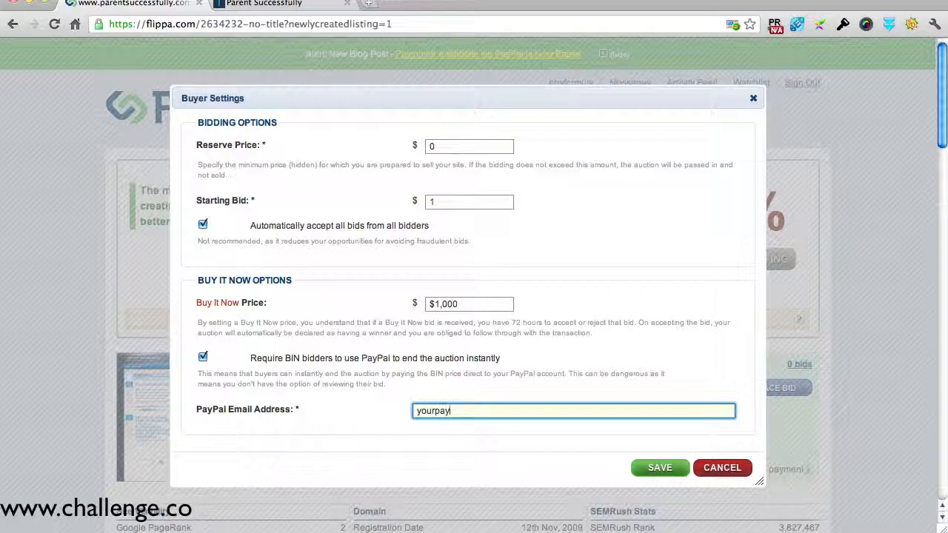
{"action": "type", "text": "pal@adress.com"}
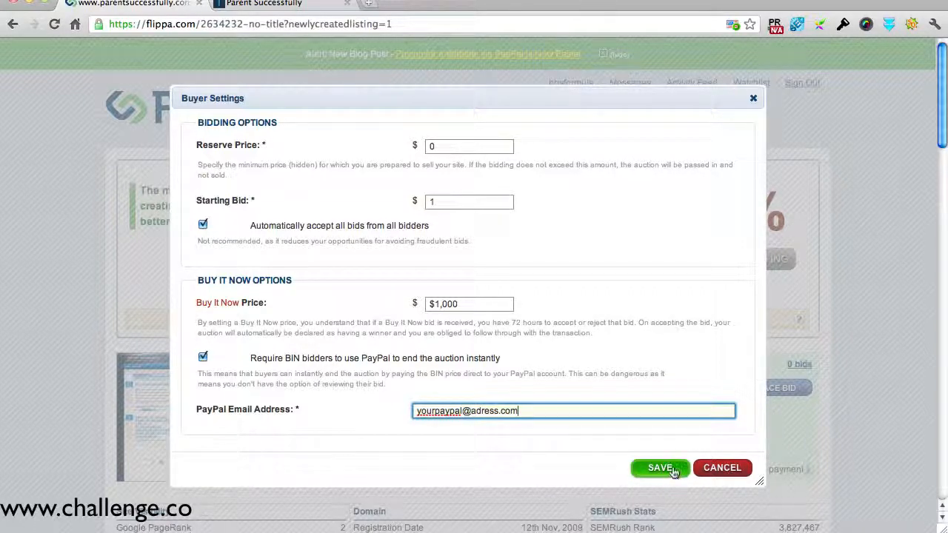
{"action": "left_click", "coordinate": [674, 473]}
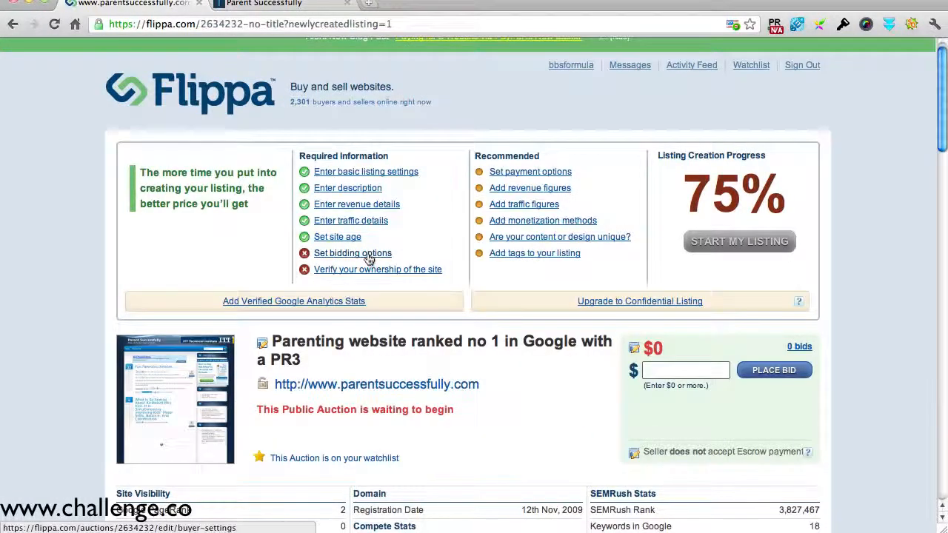
- Reopen the bidding options, set both the reserve price and starting bid to $1, and automatically accept all bids
{"action": "left_click", "coordinate": [368, 256]}
{"action": "double_click", "coordinate": [449, 146]}
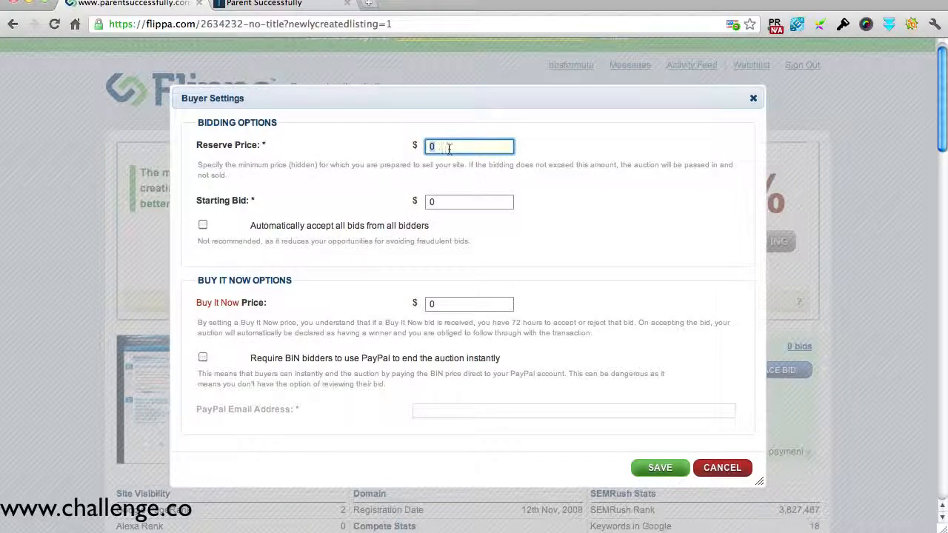
{"action": "type", "text": "1"}
{"action": "left_click", "coordinate": [450, 201]}
{"action": "double_click", "coordinate": [450, 201]}
{"action": "type", "text": "1"}
{"action": "left_click", "coordinate": [203, 224]}
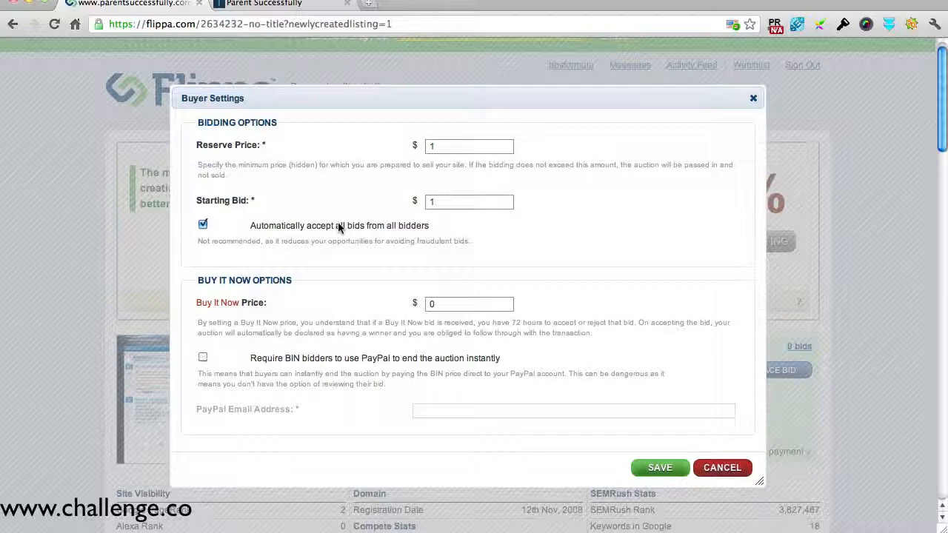
- Set the Buy It Now price to 1000, require BIN bidders to use PayPal, fill in the PayPal e-mail address, and save the buyer settings
{"action": "left_click", "coordinate": [455, 304]}
{"action": "type", "text": "1000"}
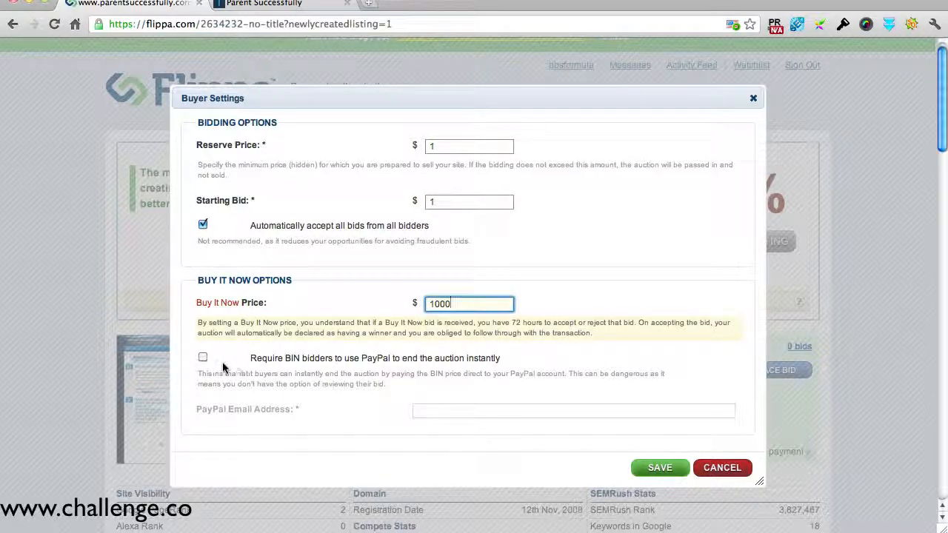
{"action": "left_click", "coordinate": [203, 358]}
{"action": "left_click", "coordinate": [435, 414]}
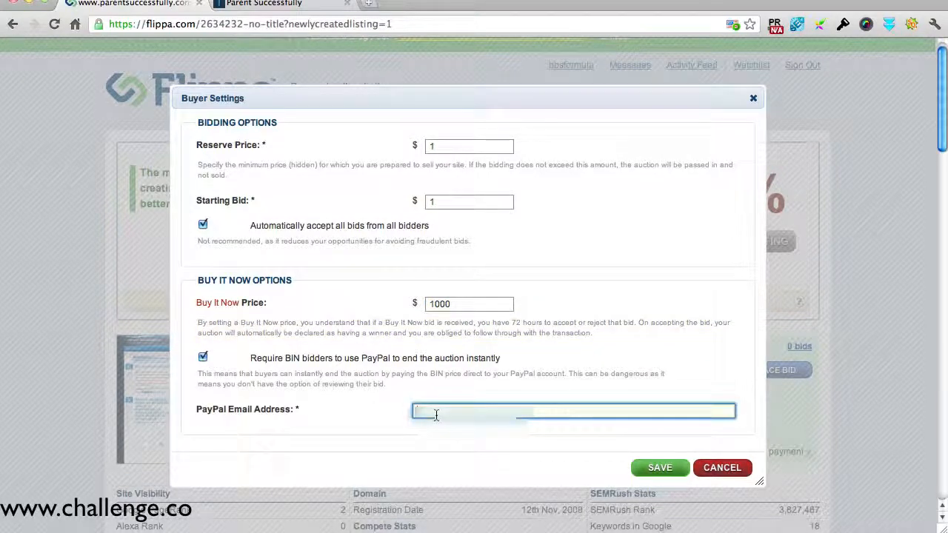
{"action": "type", "text": "h"}
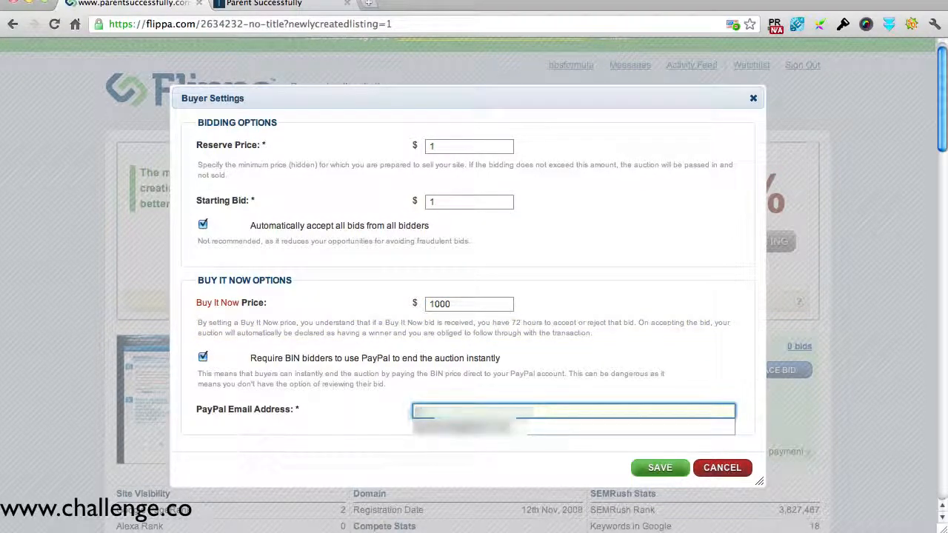
{"action": "left_click", "coordinate": [486, 464]}
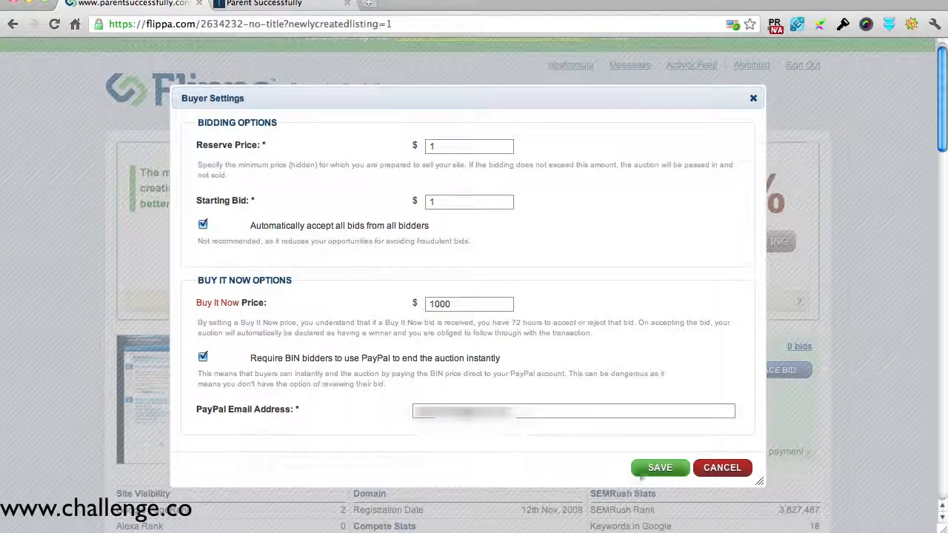
{"action": "left_click", "coordinate": [664, 469]}
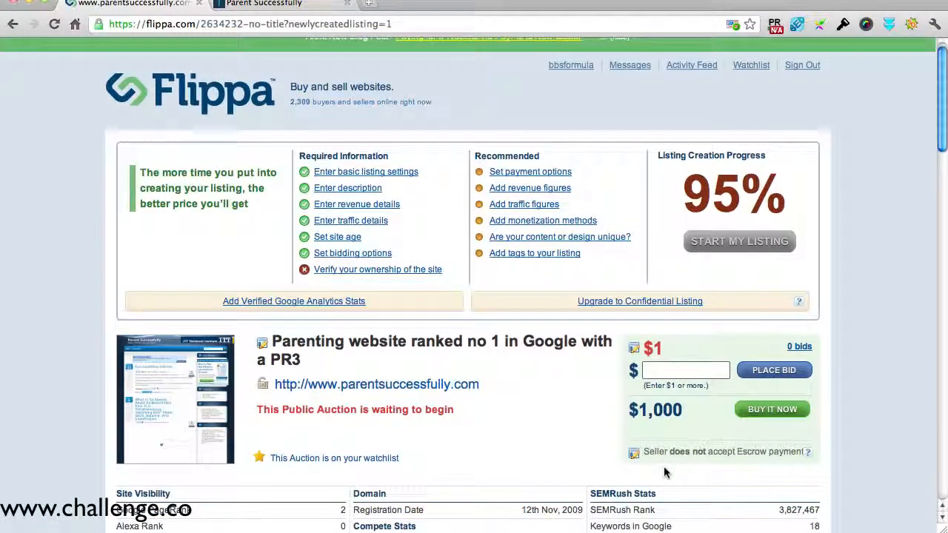
- Open the site ownership verification, choose the meta tag method, and copy the provided verification meta tag
{"action": "left_click", "coordinate": [12, 24]}
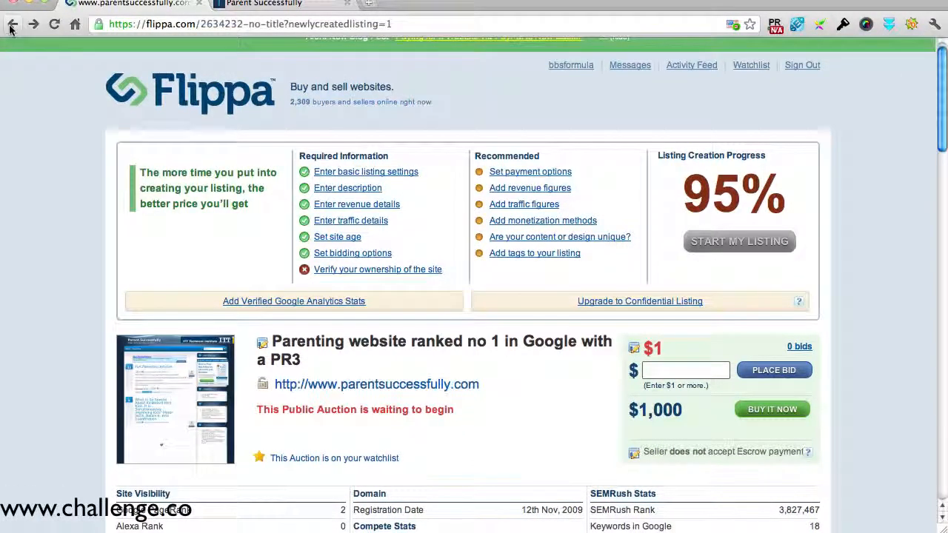
{"action": "left_click", "coordinate": [386, 271]}
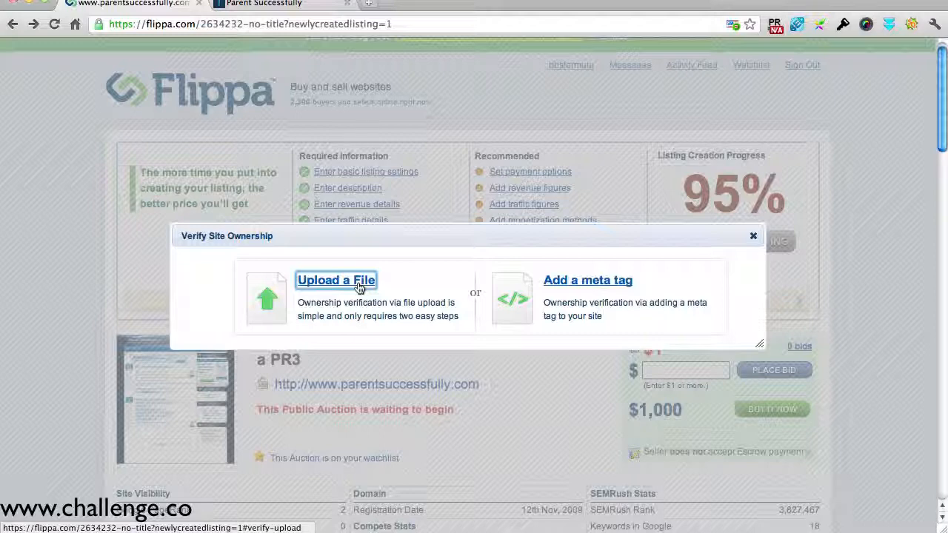
{"action": "left_click", "coordinate": [583, 286]}
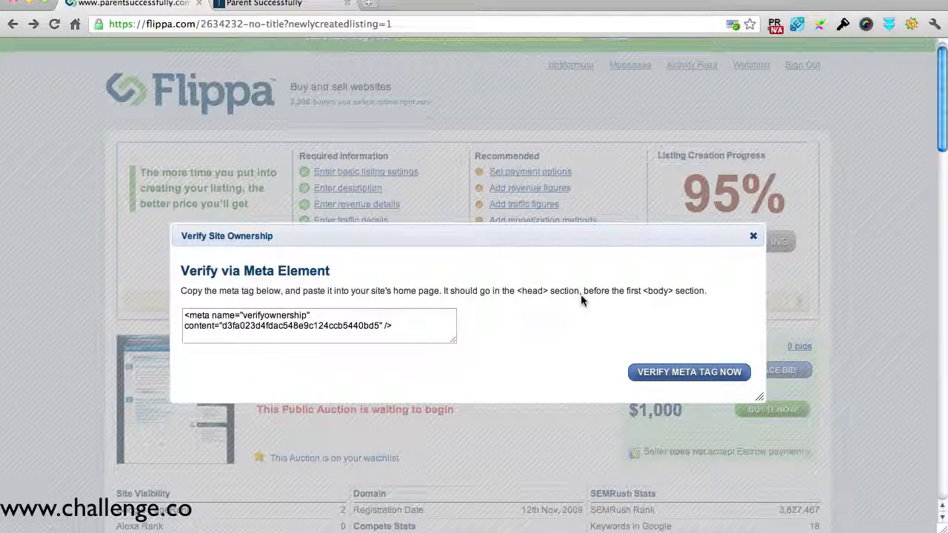
{"action": "left_click", "coordinate": [241, 316]}
{"action": "key", "text": "super+c"}
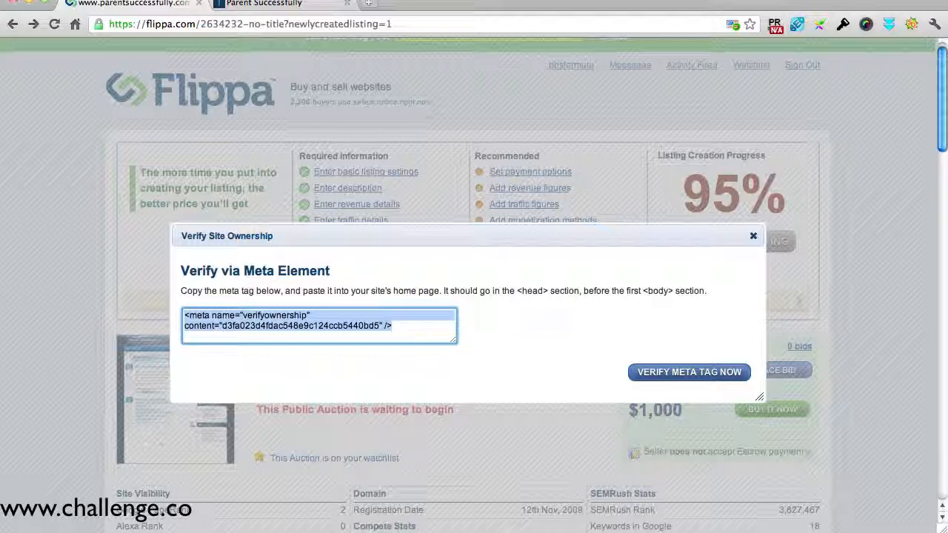
- Switch to the Parent Successfully WordPress admin and open the intrepidity theme's header.php in the theme editor
{"action": "left_click", "coordinate": [256, 4]}
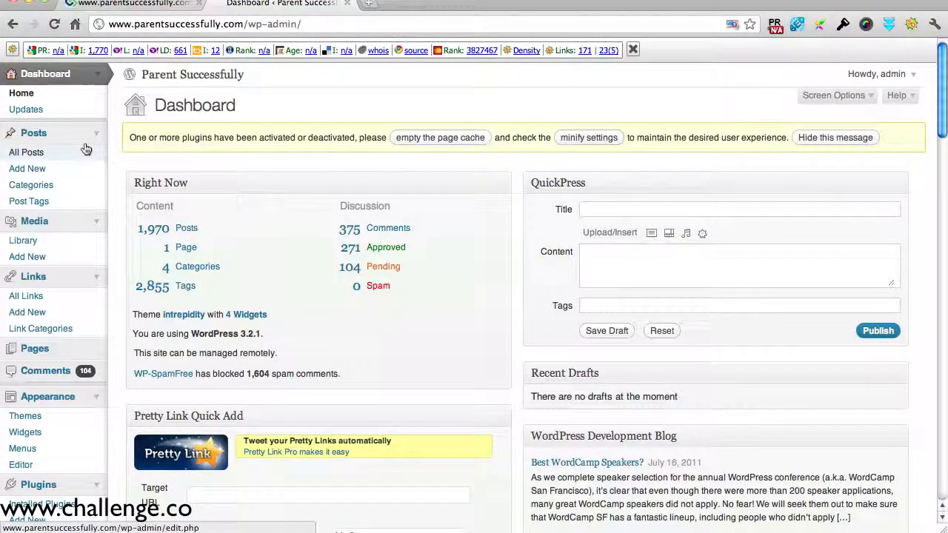
{"action": "left_click", "coordinate": [22, 464]}
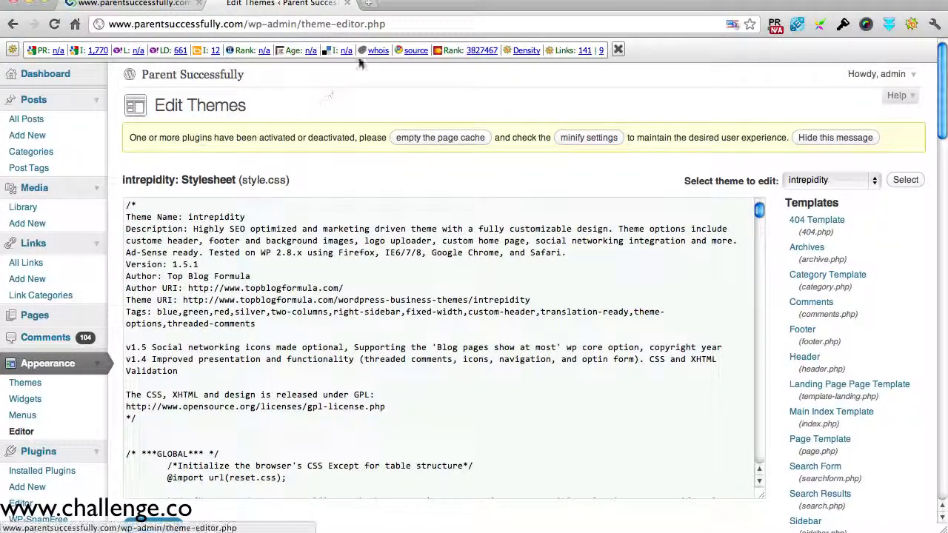
{"action": "left_click", "coordinate": [804, 357]}
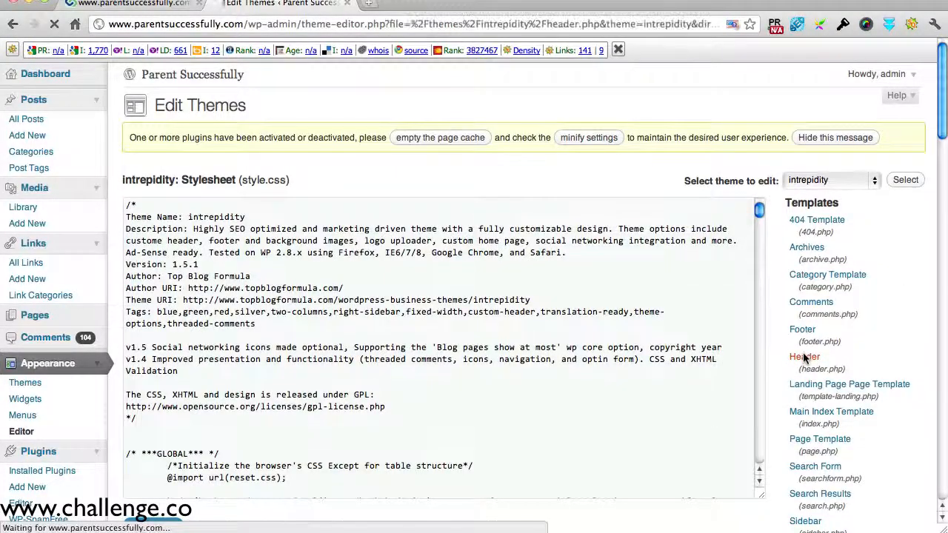
{"action": "left_click", "coordinate": [163, 8]}
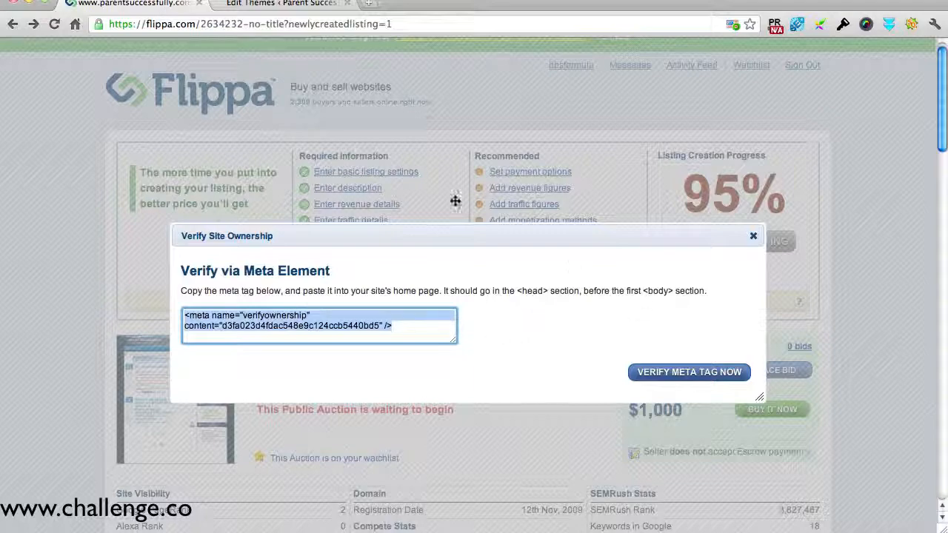
{"action": "left_click", "coordinate": [302, 7]}
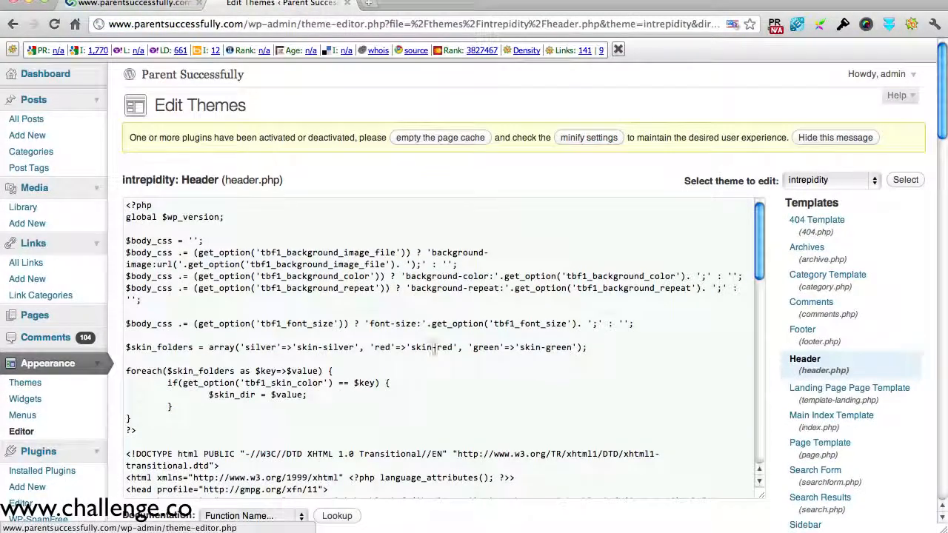
- Paste the copied verification meta tag just above </head> in header.php, update the file, and run the meta tag verification in Flippa
{"action": "scroll", "coordinate": [435, 348], "scroll_direction": "down", "scroll_amount": 15}
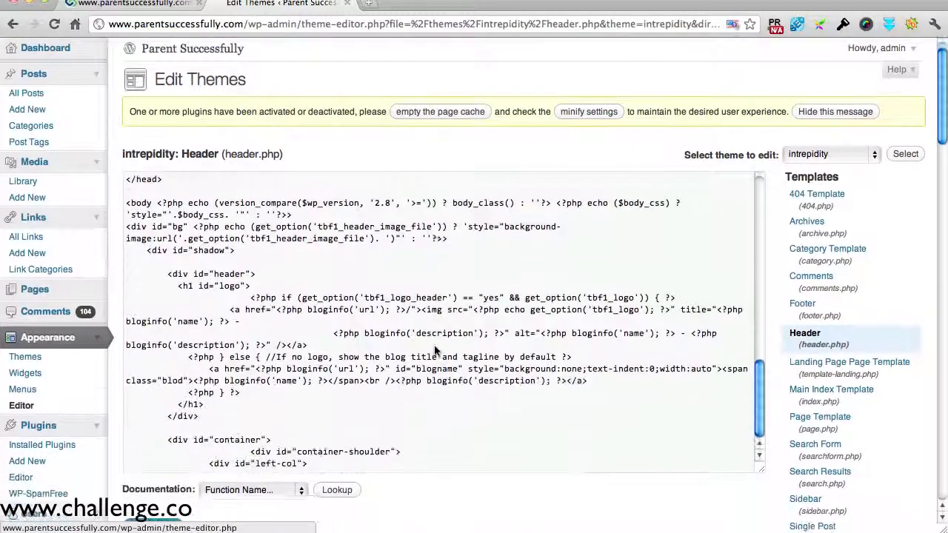
{"action": "scroll", "coordinate": [435, 350], "scroll_direction": "down", "scroll_amount": 2}
{"action": "scroll", "coordinate": [436, 349], "scroll_direction": "up", "scroll_amount": 3}
{"action": "scroll", "coordinate": [436, 351], "scroll_direction": "up", "scroll_amount": 3}
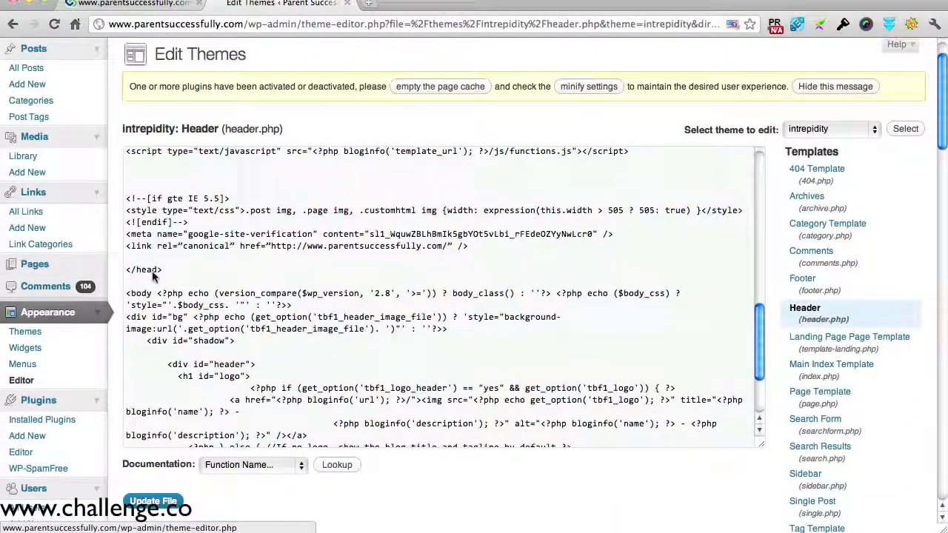
{"action": "left_click", "coordinate": [139, 258]}
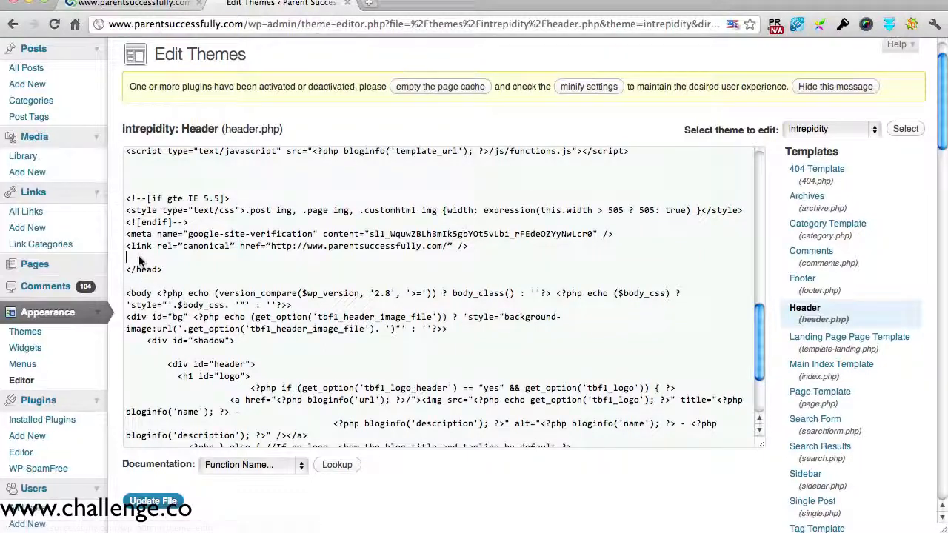
{"action": "key", "text": "super+v"}
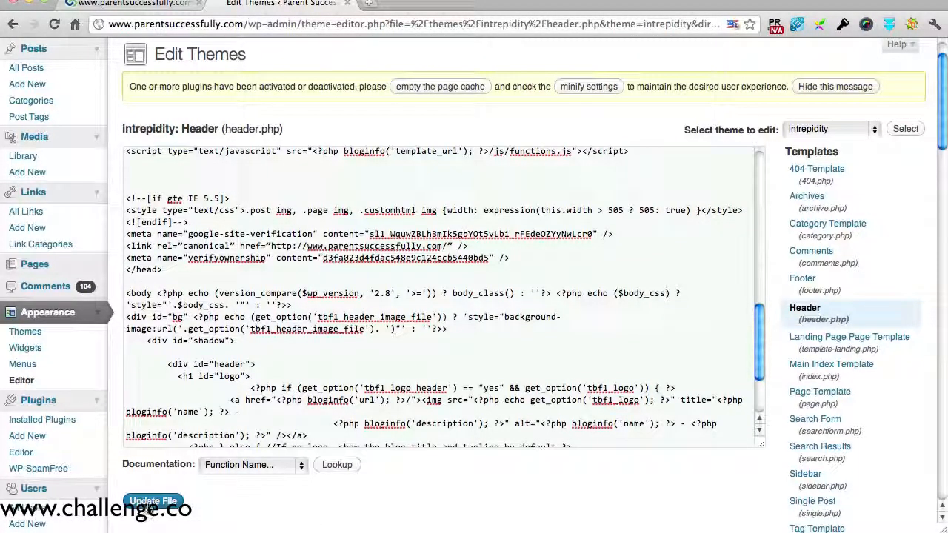
{"action": "left_click", "coordinate": [152, 502]}
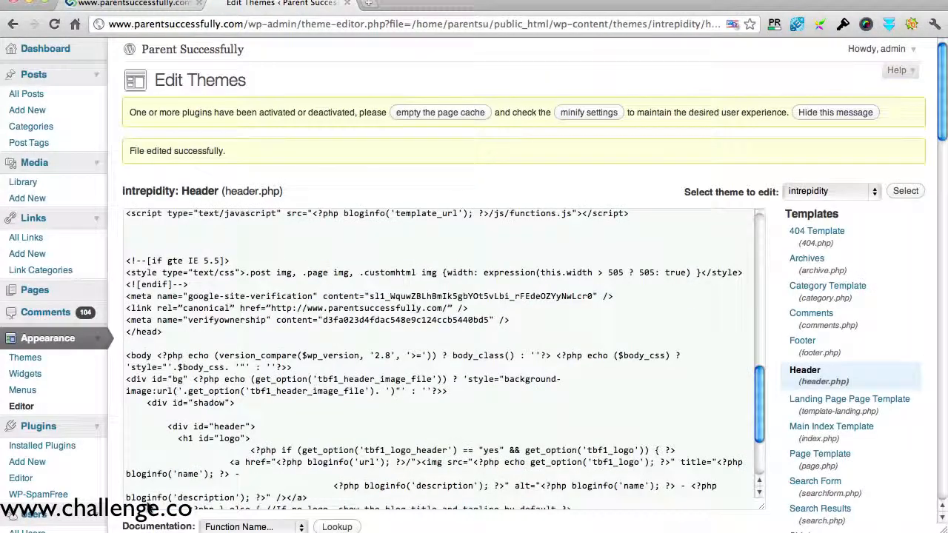
{"action": "left_click", "coordinate": [148, 5]}
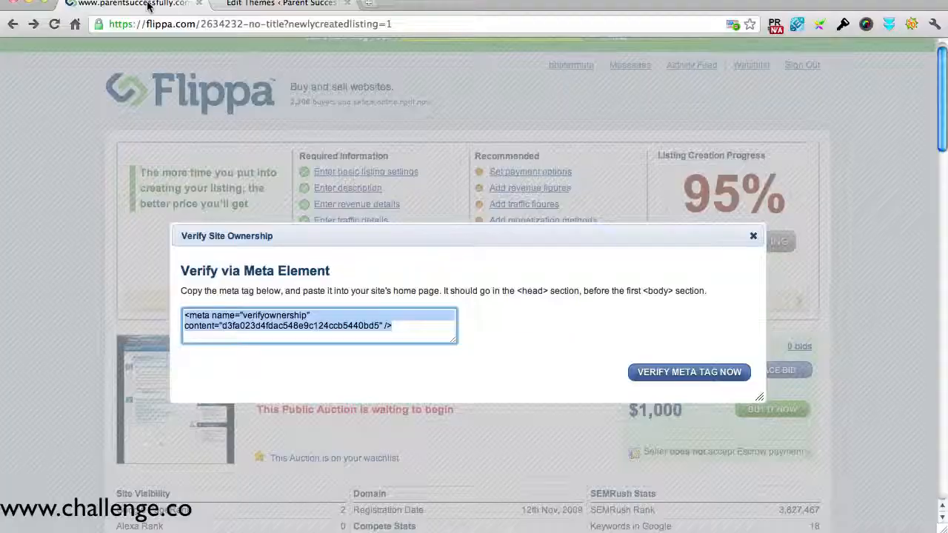
{"action": "left_click", "coordinate": [670, 378]}
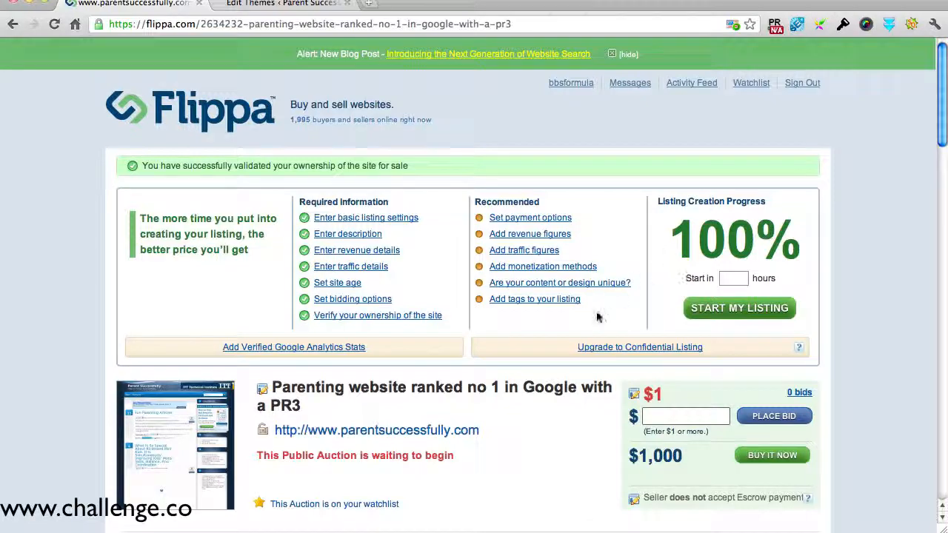
- Review the drafted listing page from the site statistics through the description to the revenue and traffic details
{"action": "scroll", "coordinate": [597, 314], "scroll_direction": "down", "scroll_amount": 5}
{"action": "scroll", "coordinate": [596, 315], "scroll_direction": "down", "scroll_amount": 1}
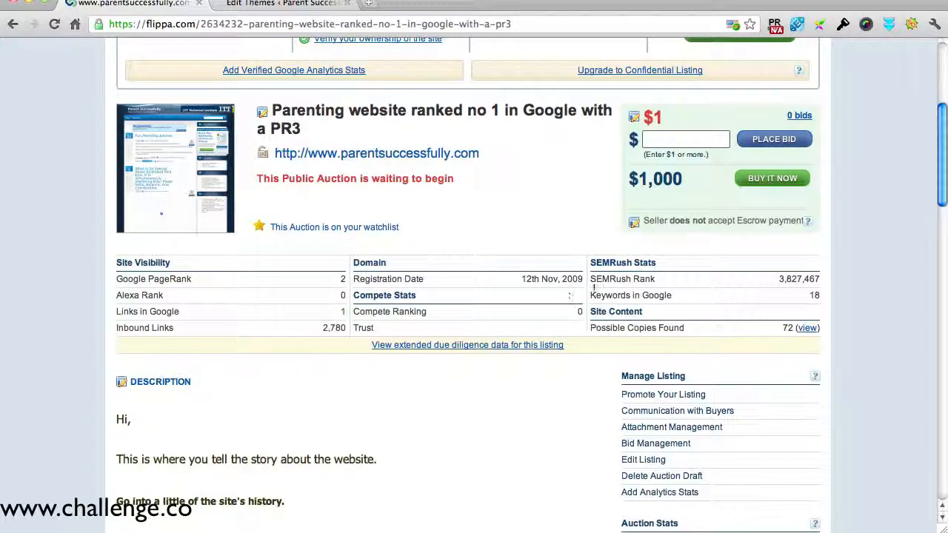
{"action": "scroll", "coordinate": [601, 321], "scroll_direction": "down", "scroll_amount": 4}
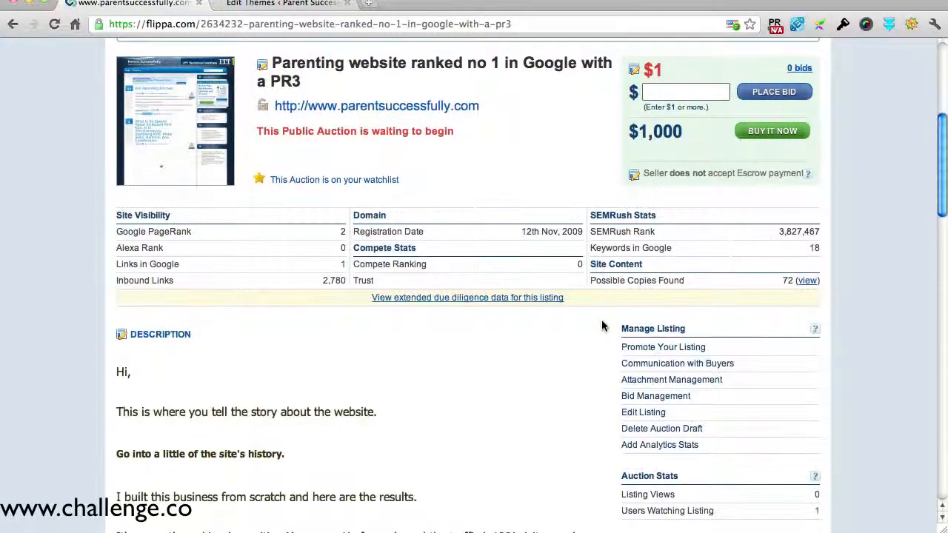
{"action": "scroll", "coordinate": [601, 321], "scroll_direction": "down", "scroll_amount": 1}
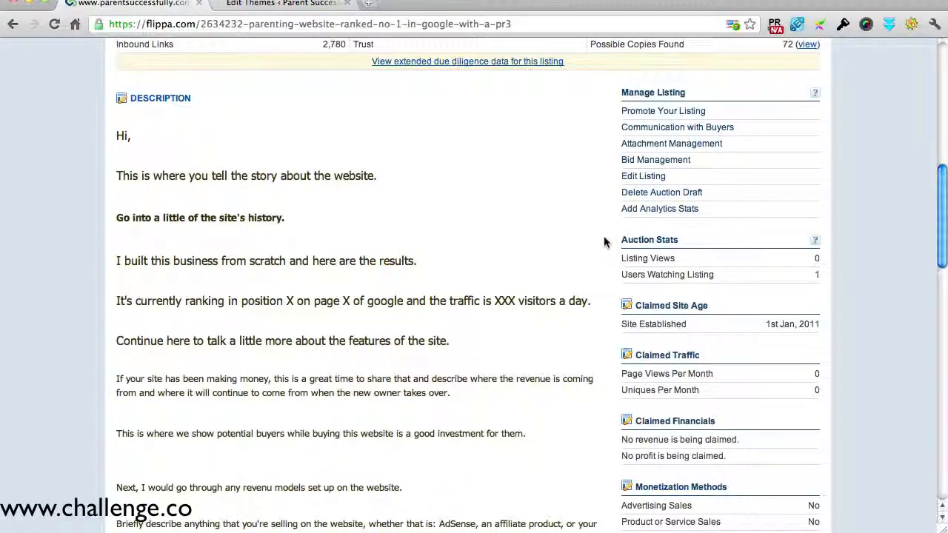
{"action": "scroll", "coordinate": [603, 242], "scroll_direction": "down", "scroll_amount": 2}
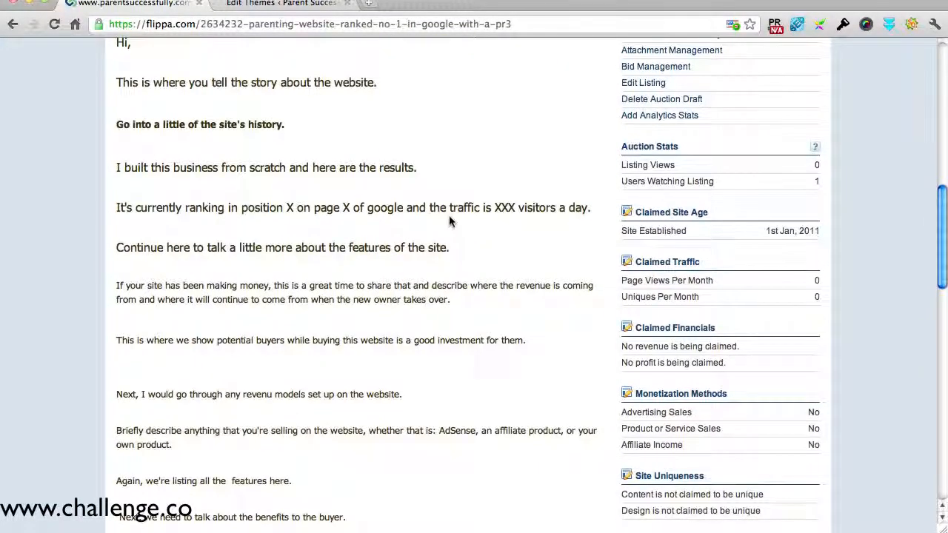
{"action": "scroll", "coordinate": [449, 220], "scroll_direction": "down", "scroll_amount": 6}
{"action": "scroll", "coordinate": [448, 221], "scroll_direction": "down", "scroll_amount": 2}
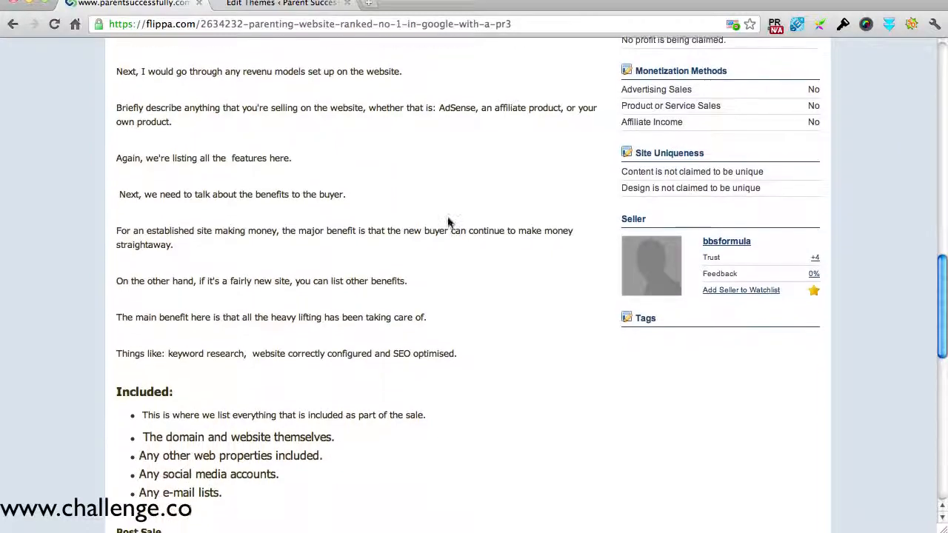
{"action": "scroll", "coordinate": [448, 221], "scroll_direction": "down", "scroll_amount": 5}
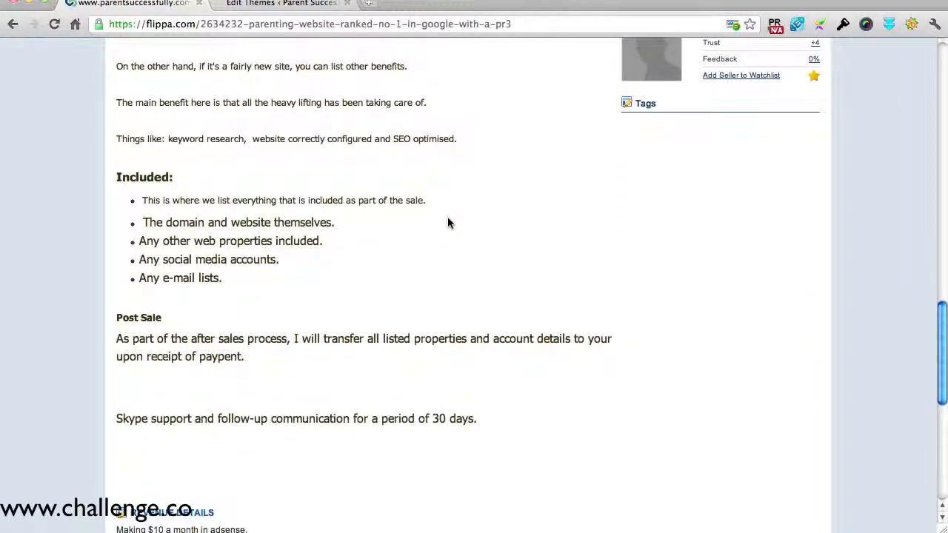
{"action": "scroll", "coordinate": [448, 222], "scroll_direction": "down", "scroll_amount": 3}
{"action": "scroll", "coordinate": [385, 379], "scroll_direction": "down", "scroll_amount": 2}
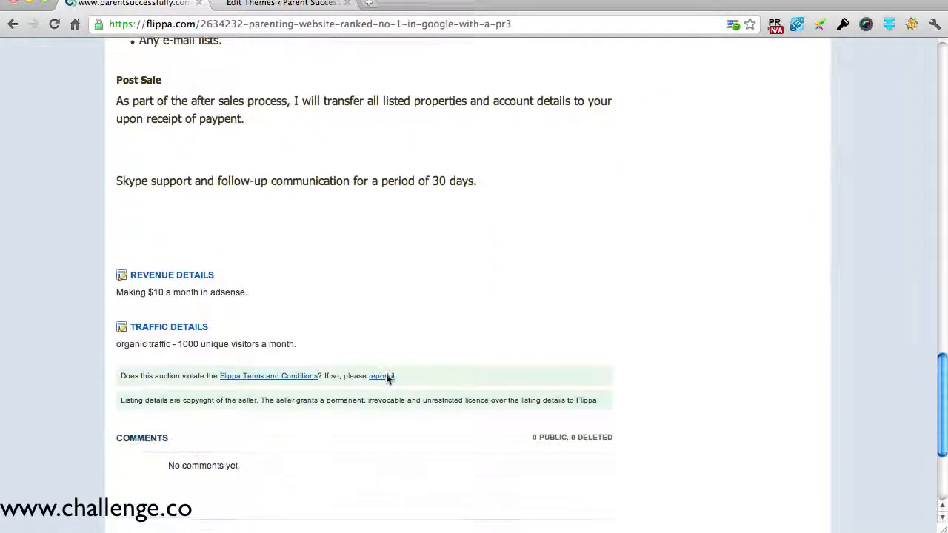
{"action": "scroll", "coordinate": [386, 379], "scroll_direction": "up", "scroll_amount": 20}
{"action": "scroll", "coordinate": [385, 379], "scroll_direction": "up", "scroll_amount": 4}
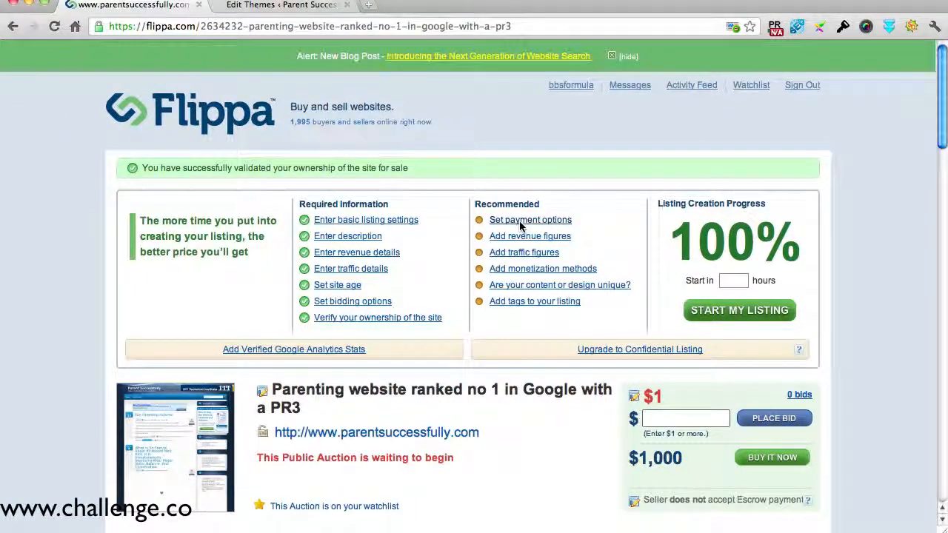
- Set the listing's payment options to accept PayPal and save them
{"action": "left_click", "coordinate": [519, 222]}
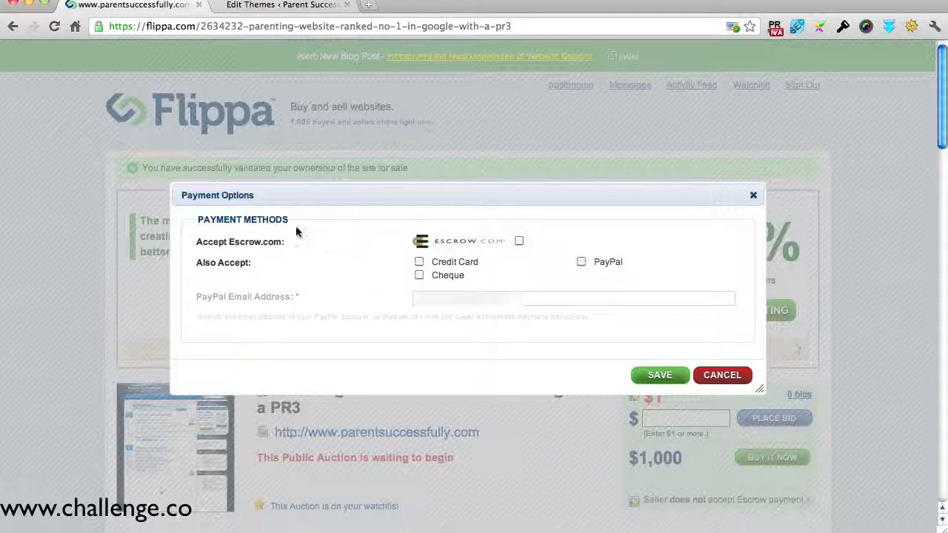
{"action": "left_click", "coordinate": [581, 262]}
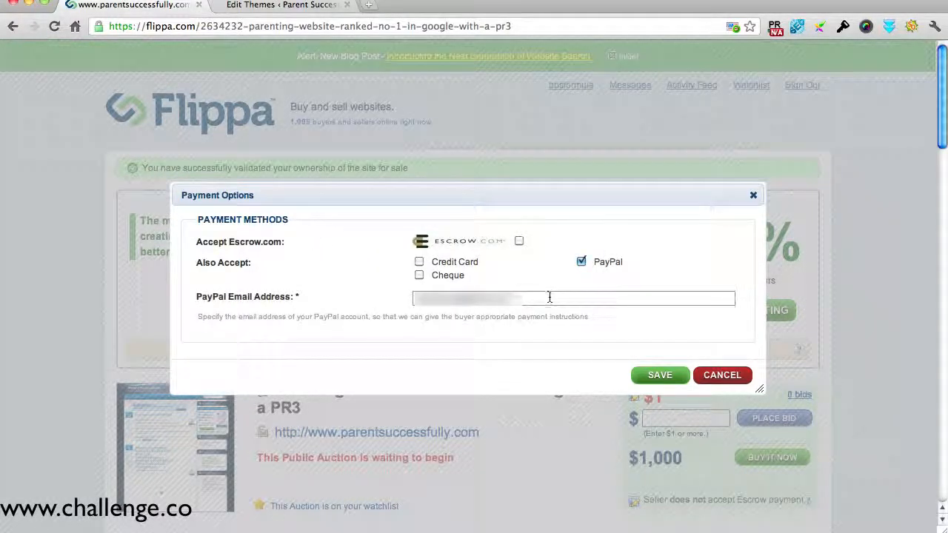
{"action": "left_click", "coordinate": [659, 376]}
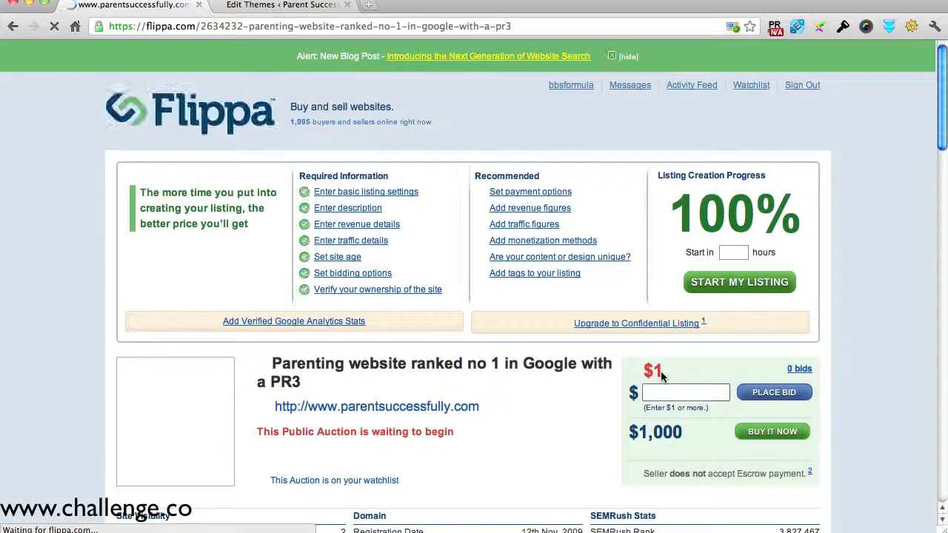
- Add revenue figures as historical estimates with gross monthly revenue of $50 and net monthly profit of $45, and save
{"action": "left_click", "coordinate": [537, 212]}
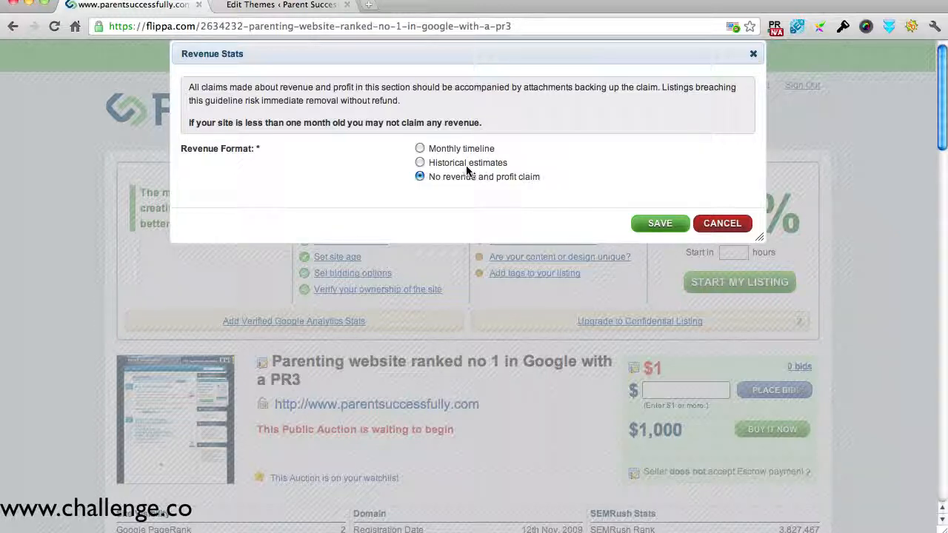
{"action": "left_click", "coordinate": [420, 148]}
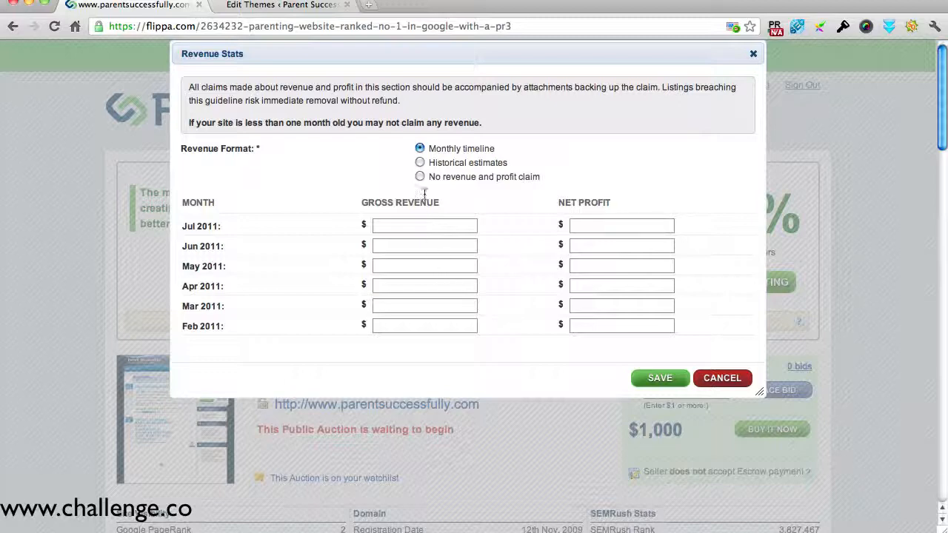
{"action": "left_click", "coordinate": [420, 162]}
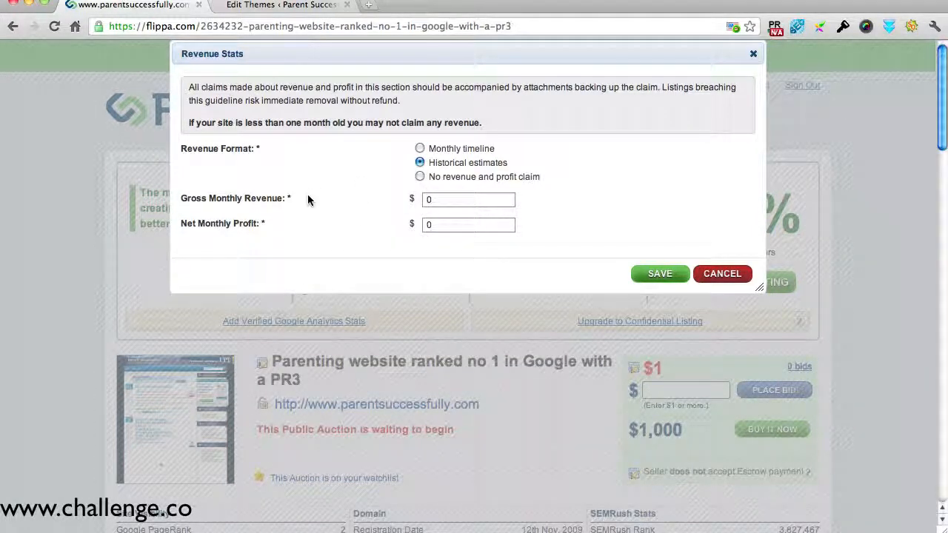
{"action": "left_click_drag", "start_coordinate": [452, 200], "coordinate": [426, 202]}
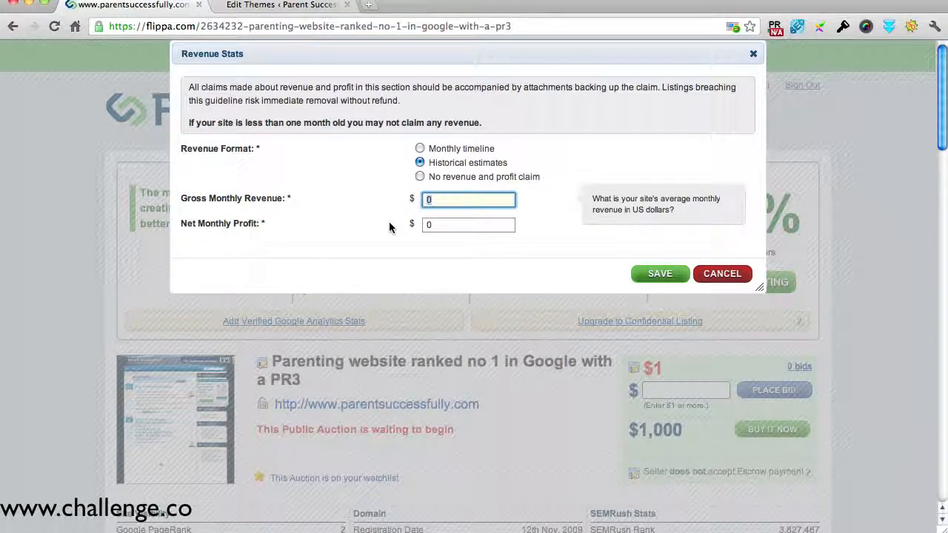
{"action": "type", "text": "5"}
{"action": "key", "text": "Tab"}
{"action": "key", "text": "BackSpace"}
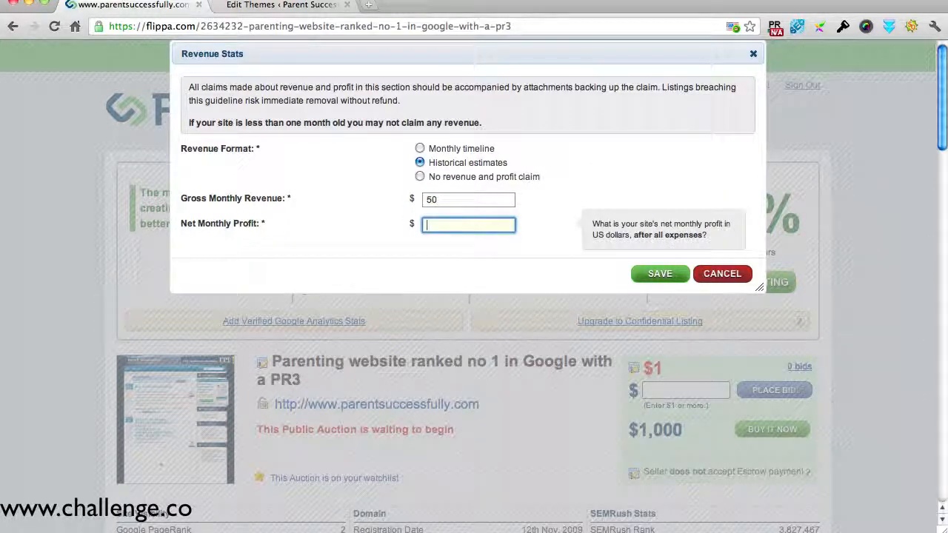
{"action": "type", "text": "45"}
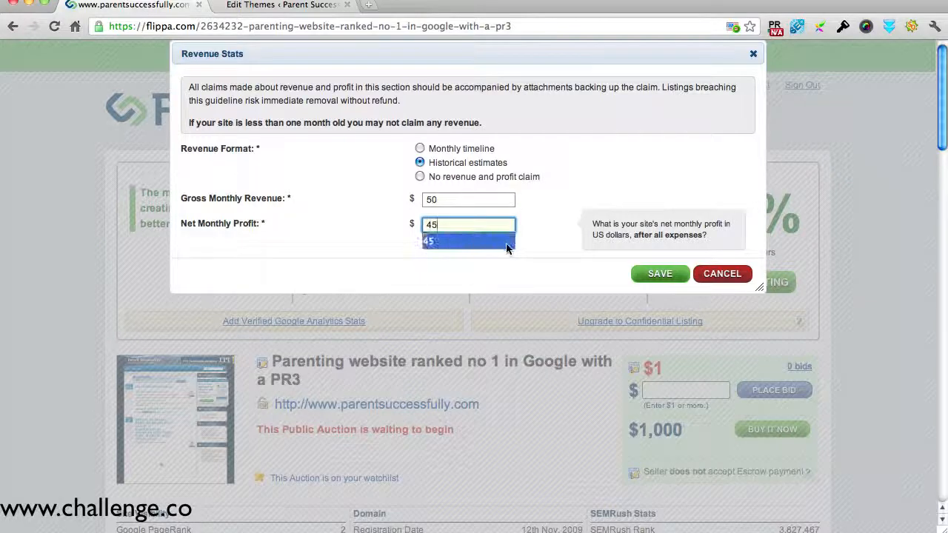
{"action": "left_click", "coordinate": [532, 253]}
{"action": "left_click", "coordinate": [664, 275]}
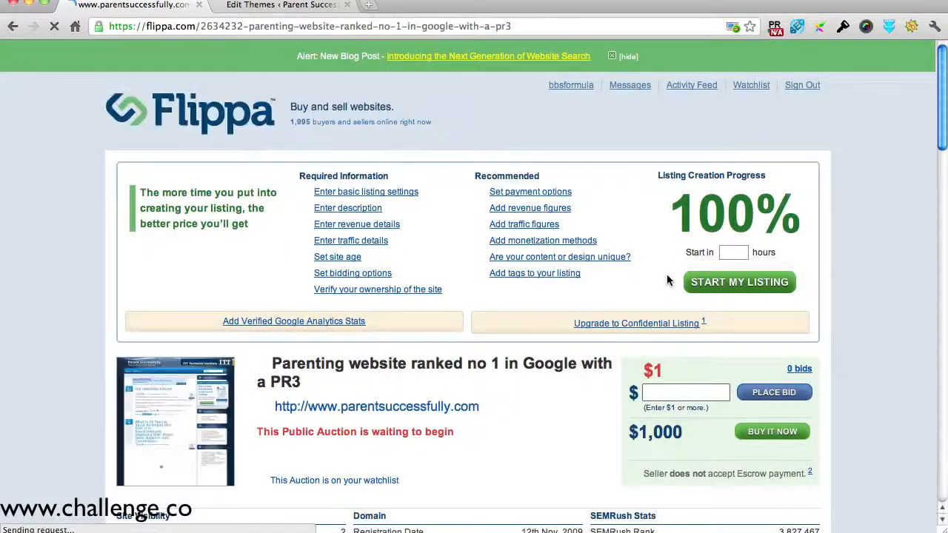
- Add traffic figures of 1000 average uniques and 4000 average page views per month, and save them
{"action": "left_click", "coordinate": [542, 225]}
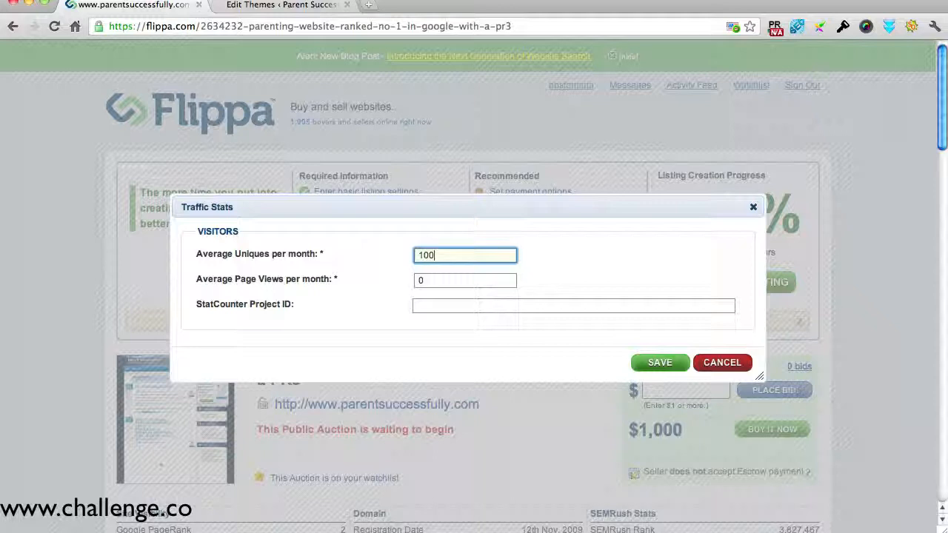
{"action": "left_click", "coordinate": [458, 281]}
{"action": "type", "text": "4000"}
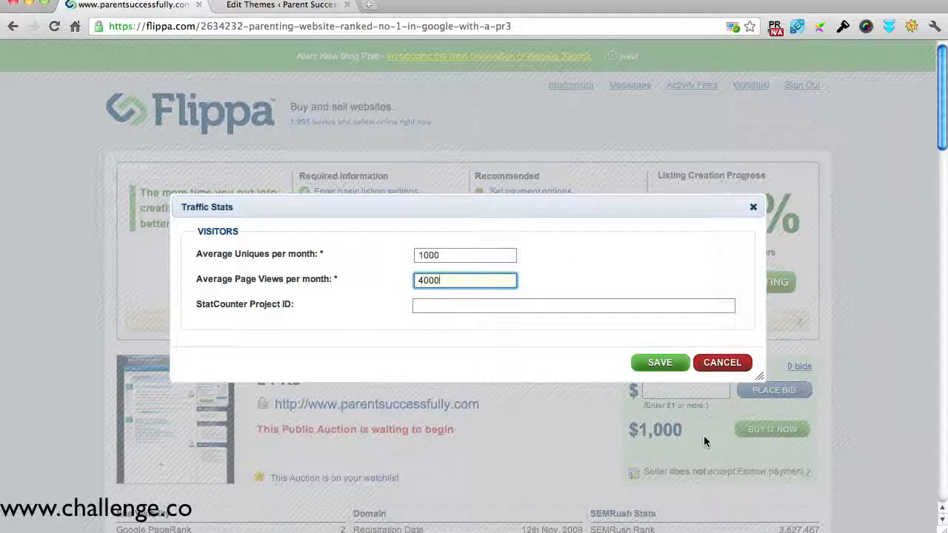
{"action": "left_click", "coordinate": [659, 365]}
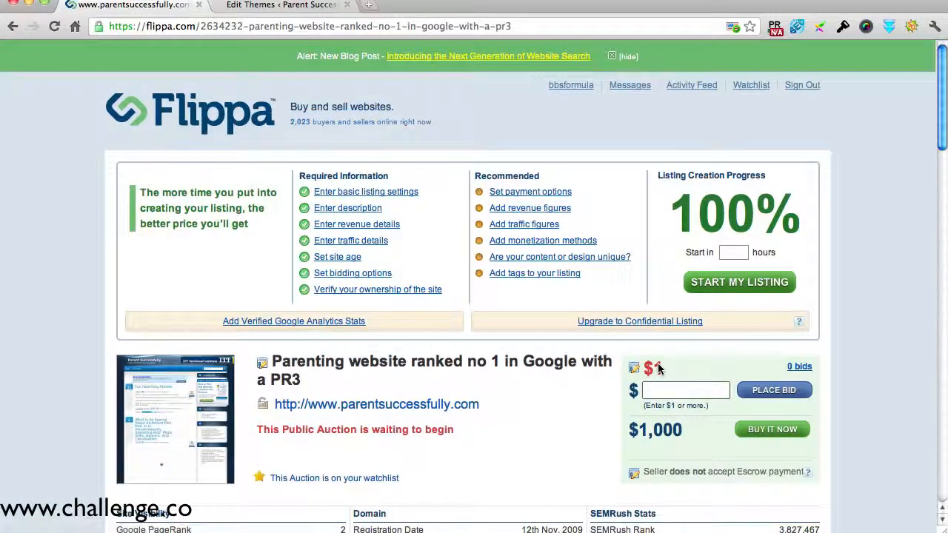
- Set the listing's monetization methods to Affiliate Income and Advertising Sales, and save them
{"action": "left_click", "coordinate": [566, 243]}
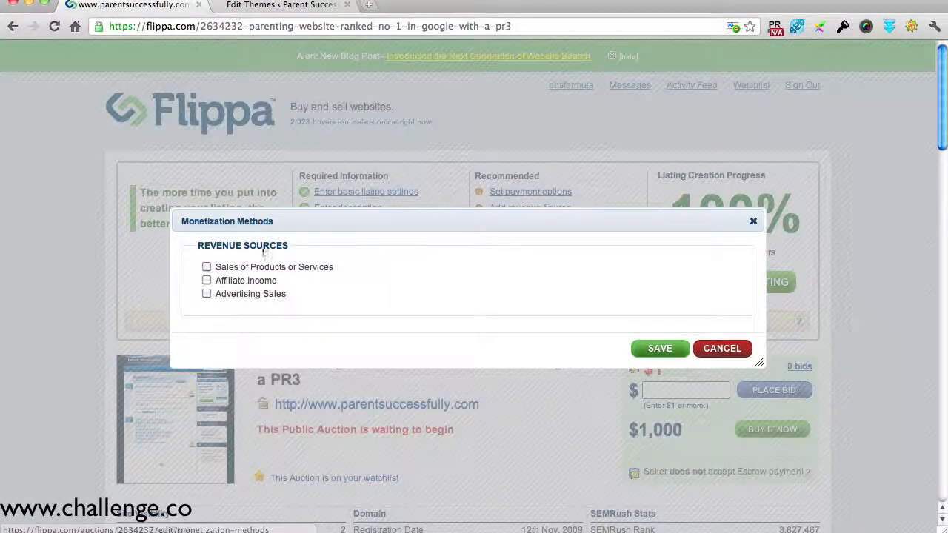
{"action": "left_click", "coordinate": [207, 280]}
{"action": "left_click", "coordinate": [207, 294]}
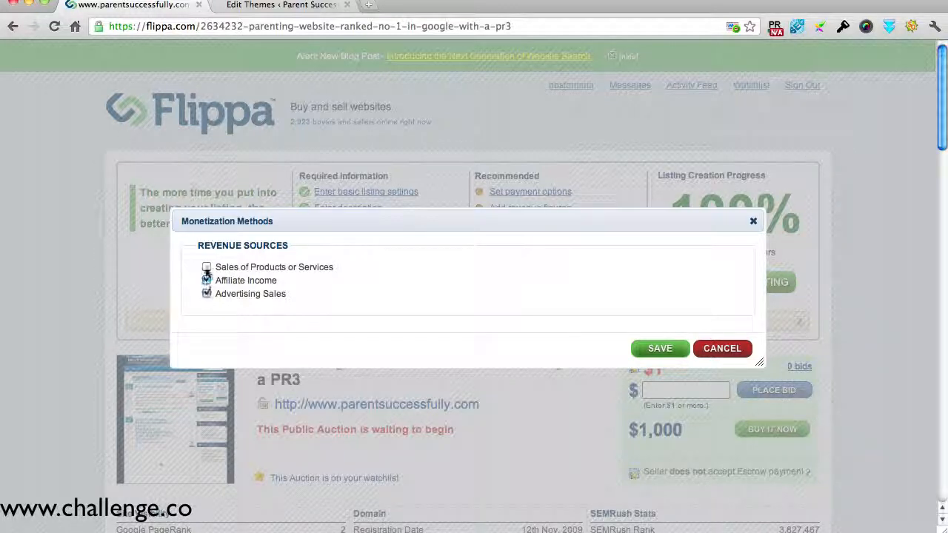
{"action": "left_click", "coordinate": [657, 349]}
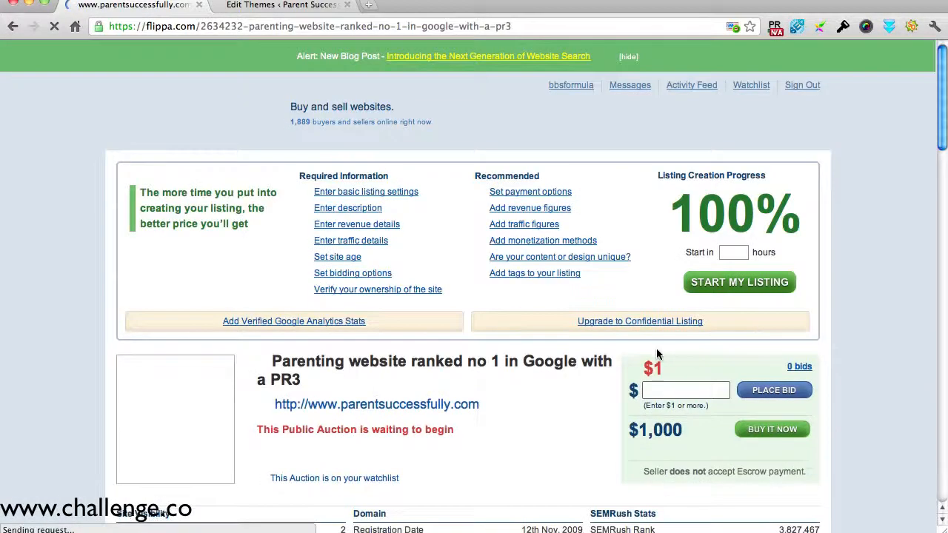
- Mark the site's design as unique while keeping the content as not unique, and save the uniqueness settings
{"action": "left_click", "coordinate": [601, 259]}
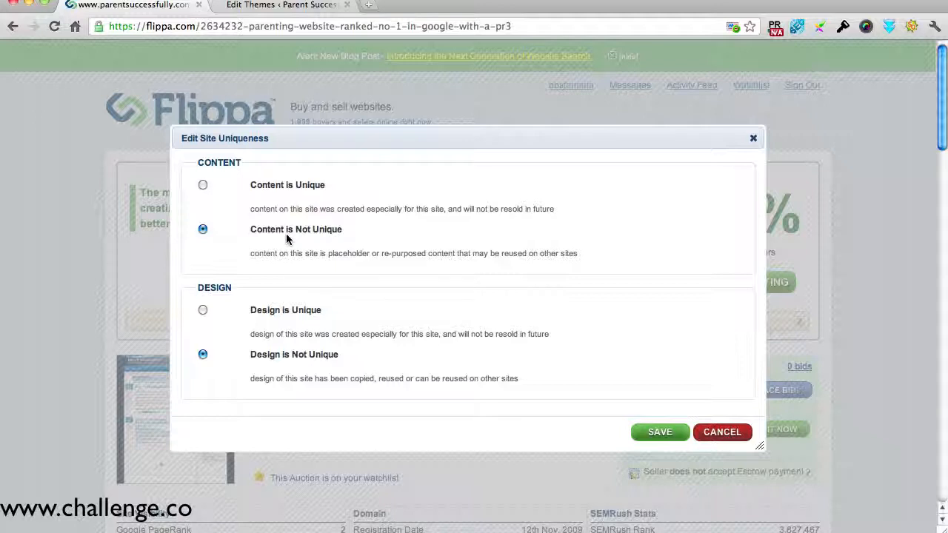
{"action": "left_click", "coordinate": [202, 310]}
{"action": "left_click", "coordinate": [661, 435]}
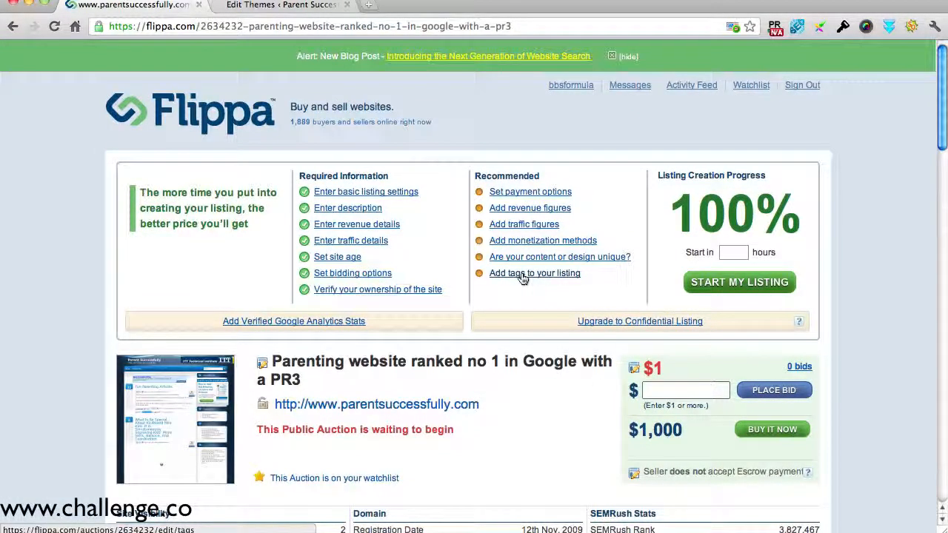
- Open the listing tags and set the niche to parenting and the type of site to blog
{"action": "left_click", "coordinate": [522, 275]}
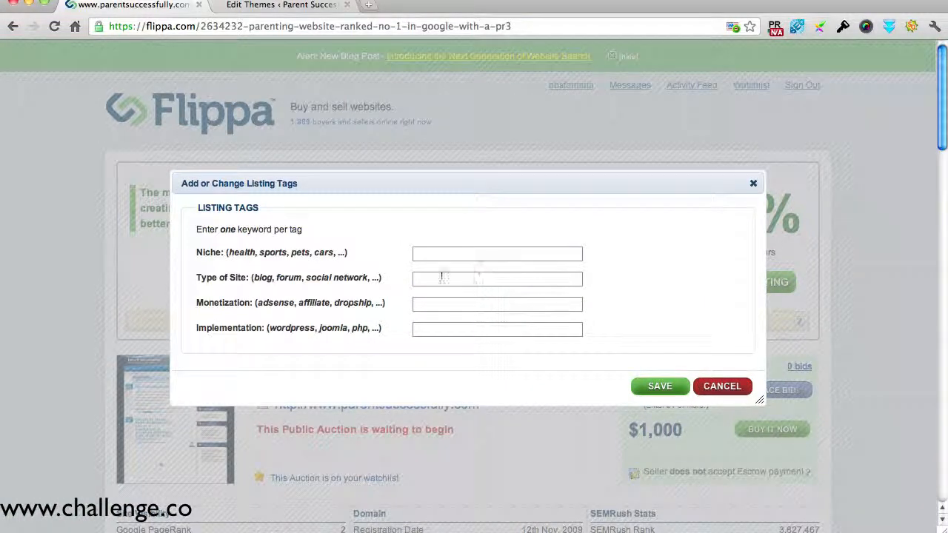
{"action": "left_click", "coordinate": [446, 254]}
{"action": "type", "text": "parenting"}
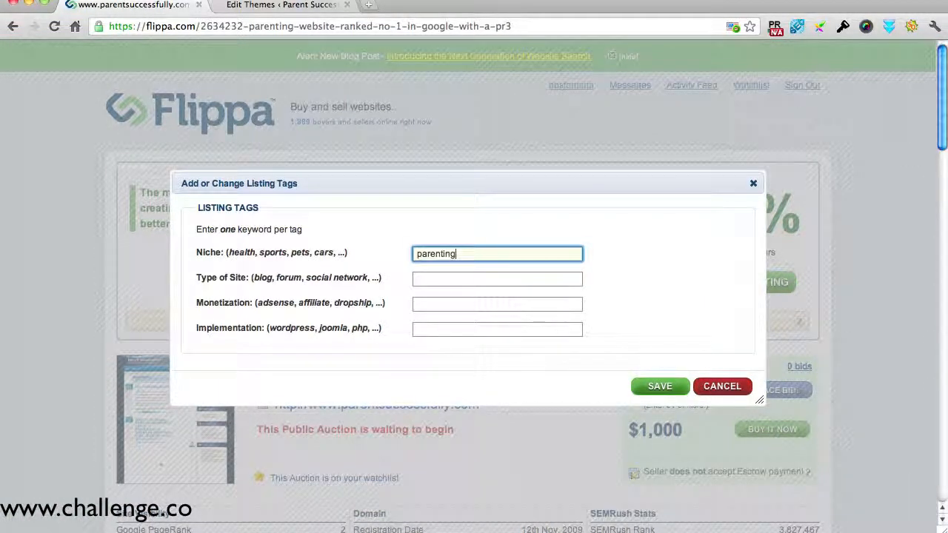
{"action": "left_click", "coordinate": [444, 279]}
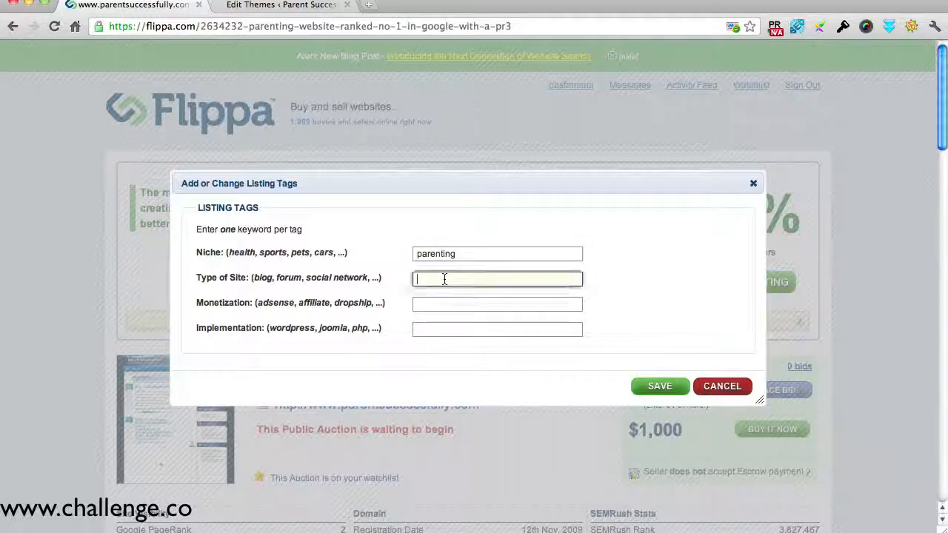
{"action": "type", "text": "blog"}
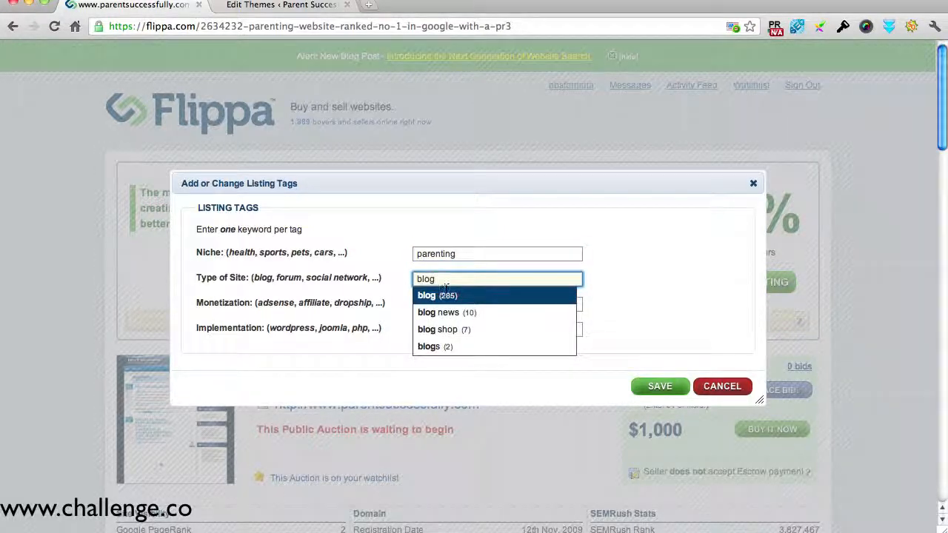
{"action": "left_click", "coordinate": [452, 296]}
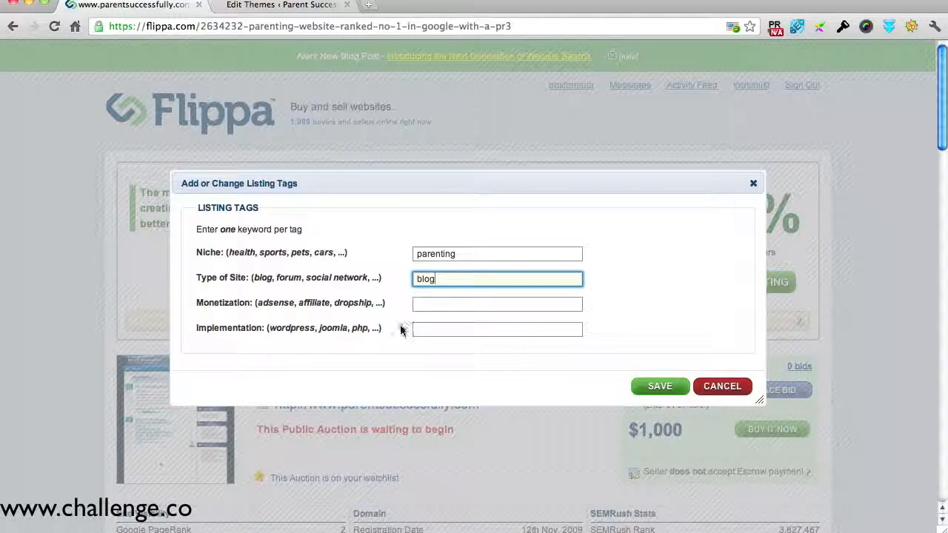
- Set the monetization tag to adsense affiliate and the implementation tag to wordpress, and save the listing tags
{"action": "left_click", "coordinate": [423, 303]}
{"action": "type", "text": "adsense"}
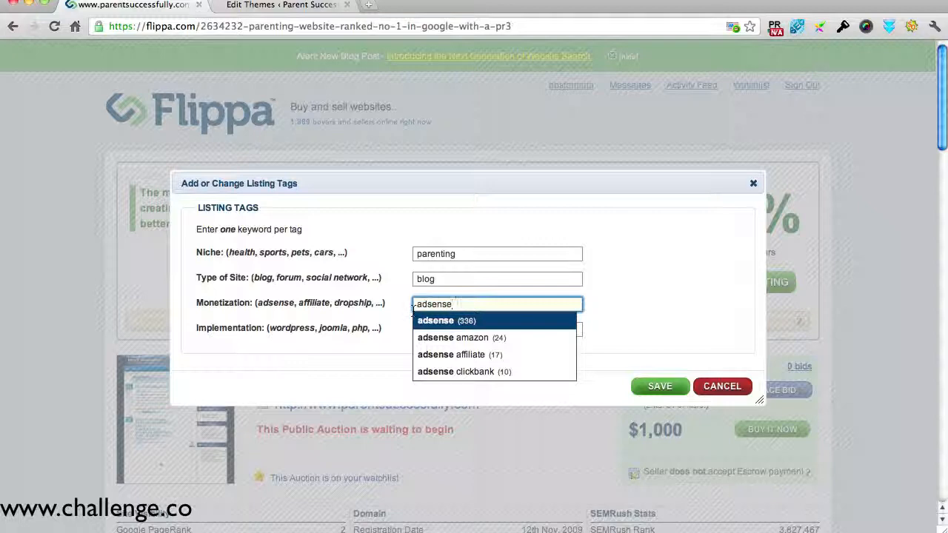
{"action": "left_click", "coordinate": [451, 354]}
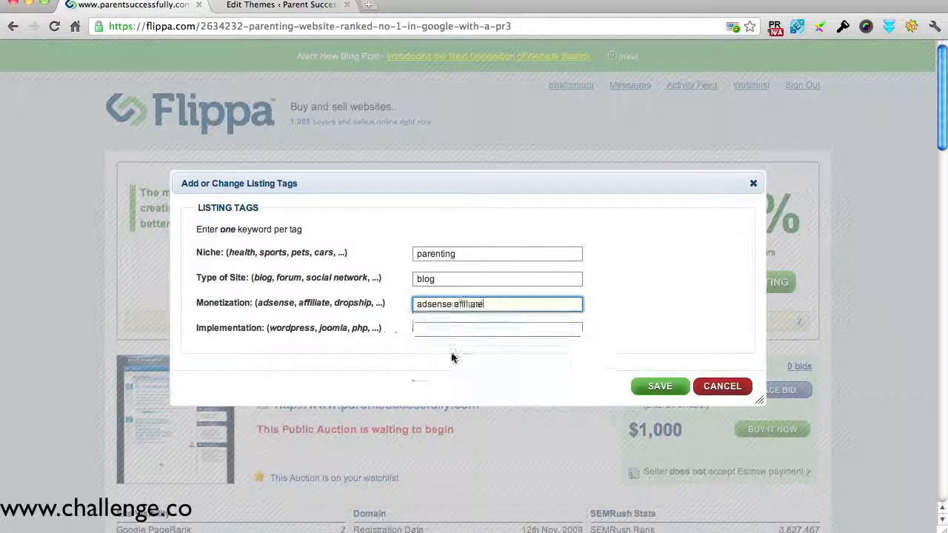
{"action": "left_click", "coordinate": [436, 319]}
{"action": "left_click", "coordinate": [437, 325]}
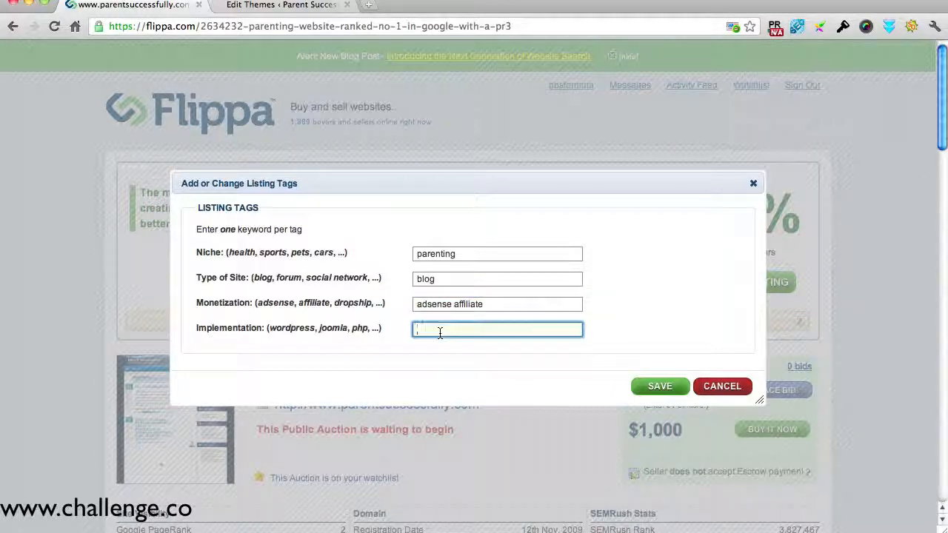
{"action": "type", "text": "wordpress"}
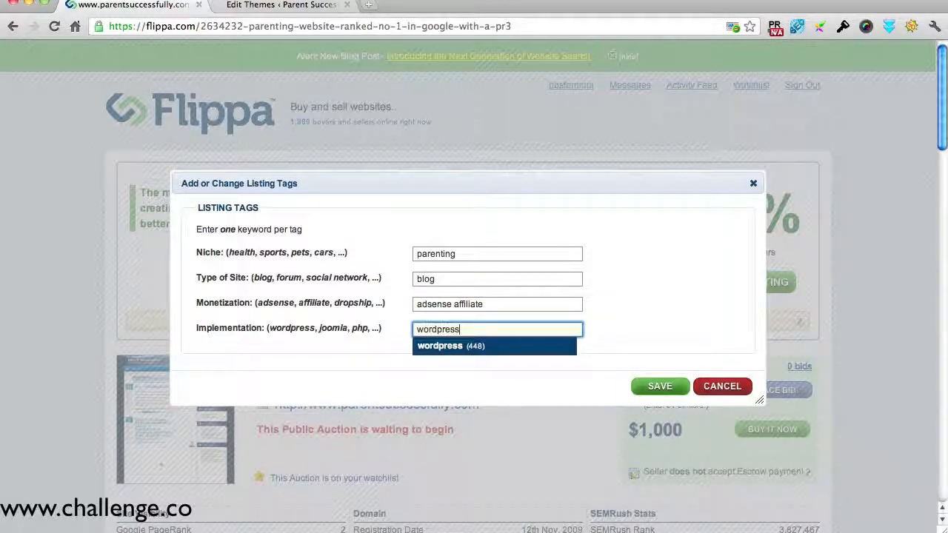
{"action": "left_click", "coordinate": [450, 373]}
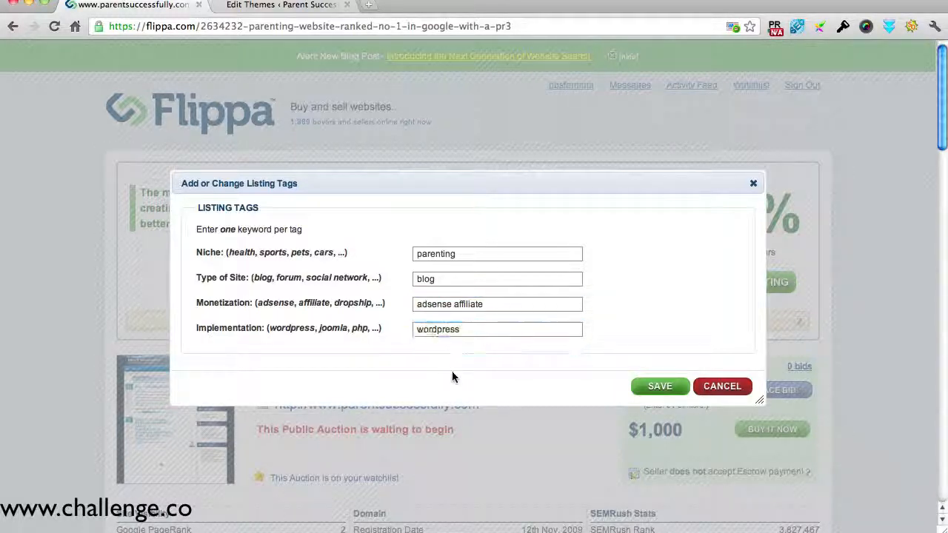
{"action": "left_click", "coordinate": [657, 386]}
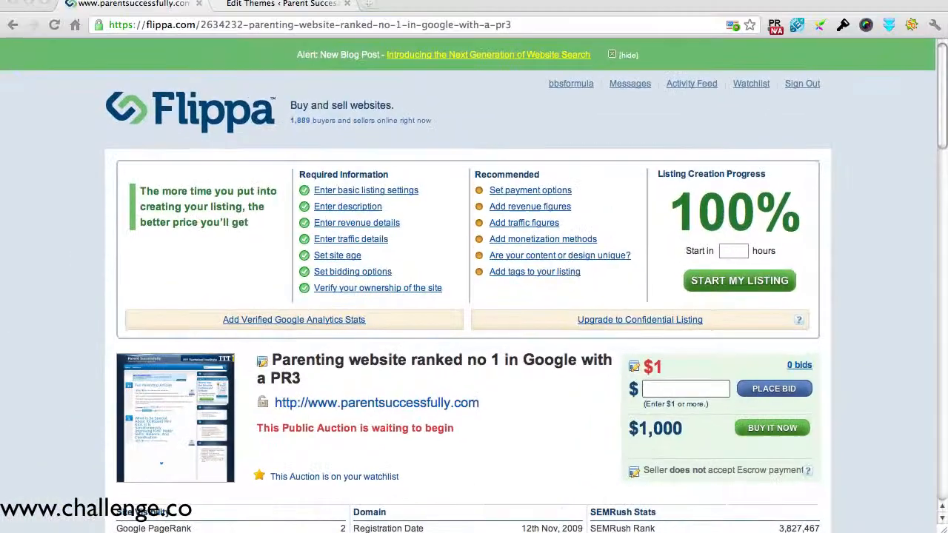
- Read through the instructions for adding verified Google Analytics stats, and return to the listing
{"action": "left_click", "coordinate": [303, 320]}
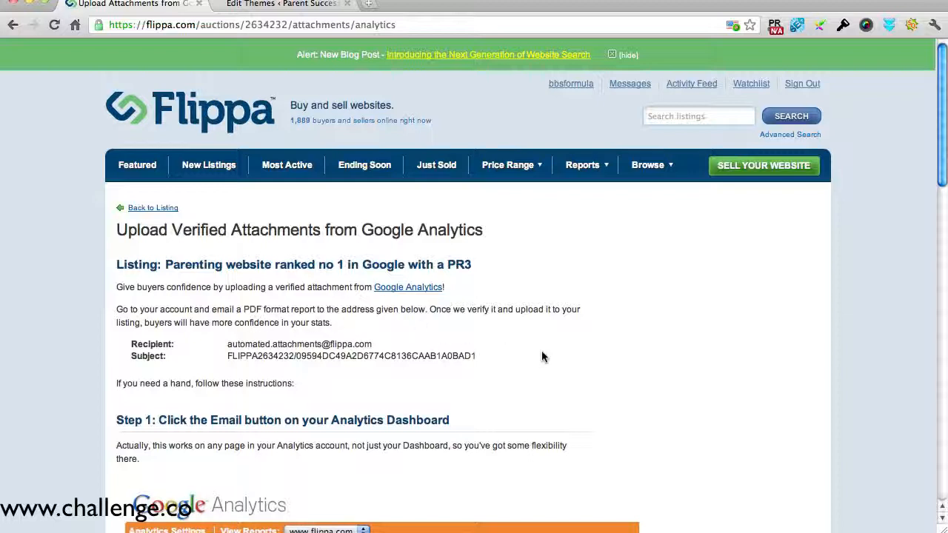
{"action": "scroll", "coordinate": [541, 357], "scroll_direction": "down", "scroll_amount": 5}
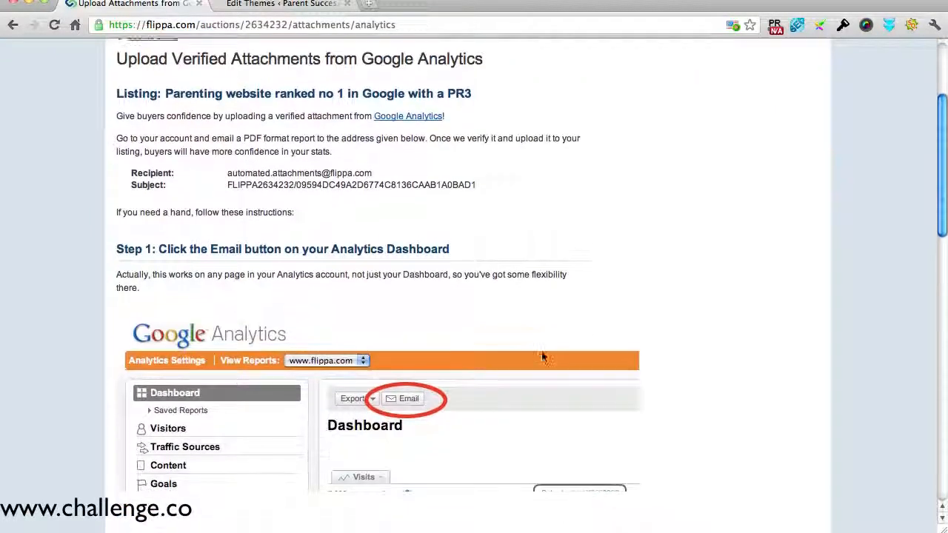
{"action": "scroll", "coordinate": [541, 357], "scroll_direction": "down", "scroll_amount": 1}
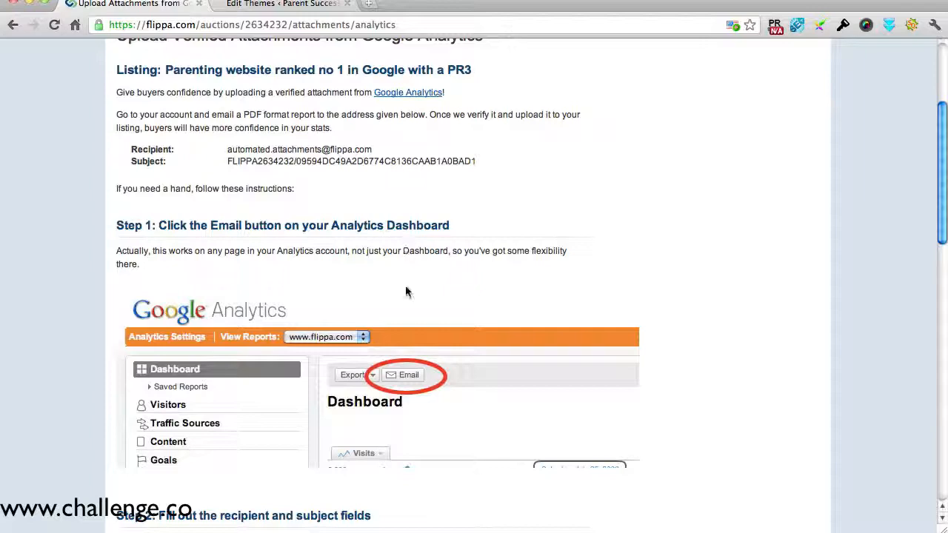
{"action": "scroll", "coordinate": [415, 358], "scroll_direction": "down", "scroll_amount": 3}
{"action": "scroll", "coordinate": [415, 358], "scroll_direction": "down", "scroll_amount": 2}
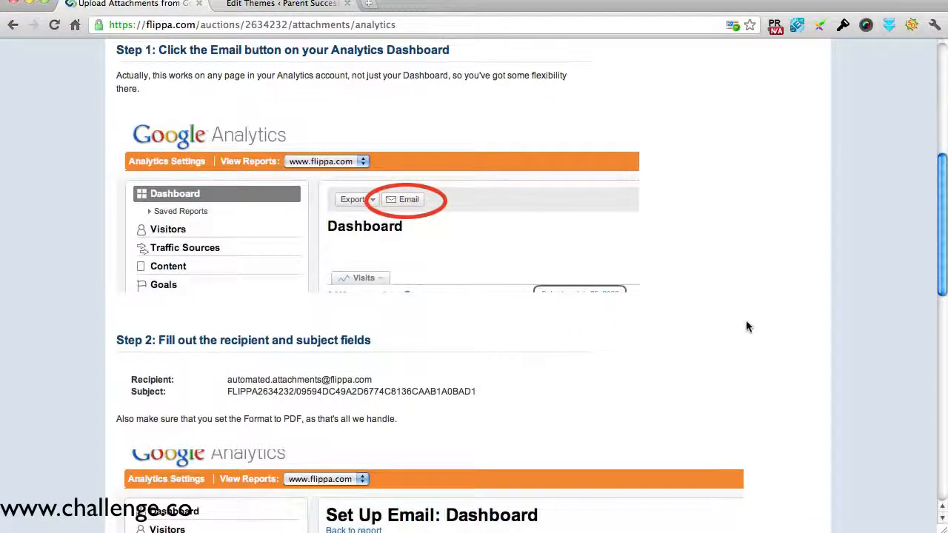
{"action": "scroll", "coordinate": [745, 324], "scroll_direction": "down", "scroll_amount": 1}
{"action": "scroll", "coordinate": [746, 326], "scroll_direction": "down", "scroll_amount": 5}
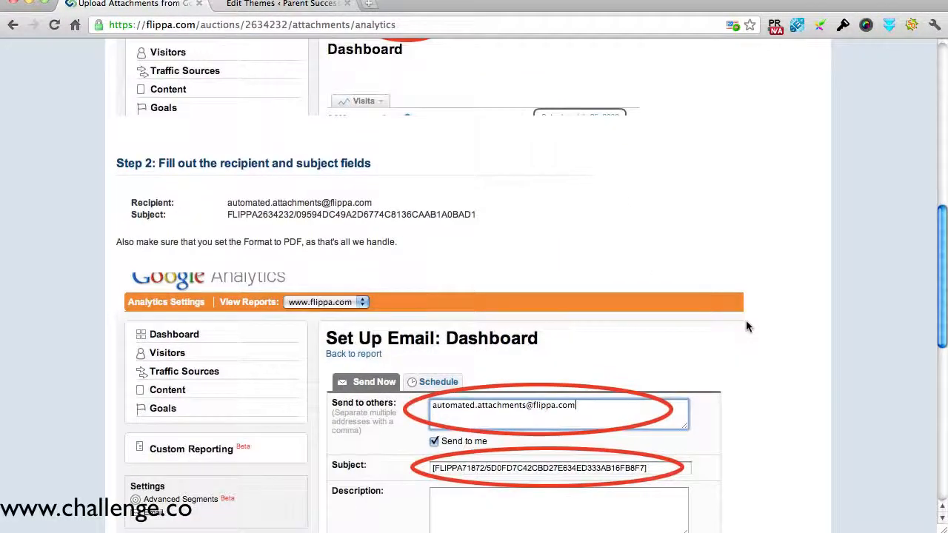
{"action": "scroll", "coordinate": [745, 327], "scroll_direction": "down", "scroll_amount": 4}
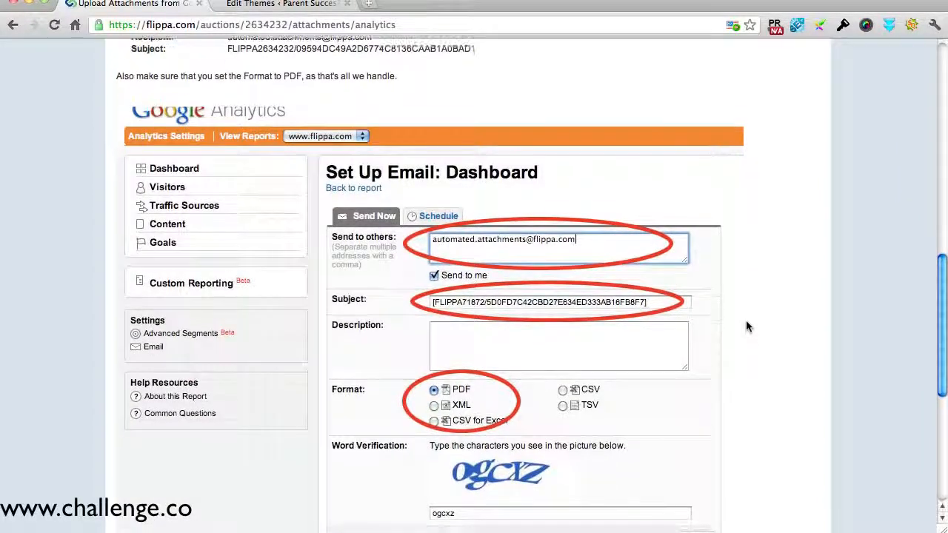
{"action": "scroll", "coordinate": [746, 326], "scroll_direction": "down", "scroll_amount": 1}
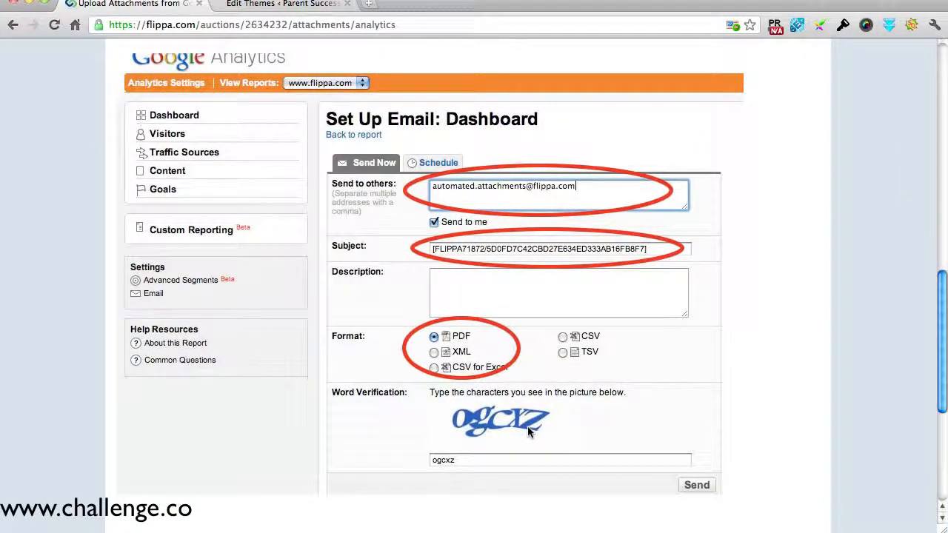
{"action": "scroll", "coordinate": [877, 359], "scroll_direction": "down", "scroll_amount": 2}
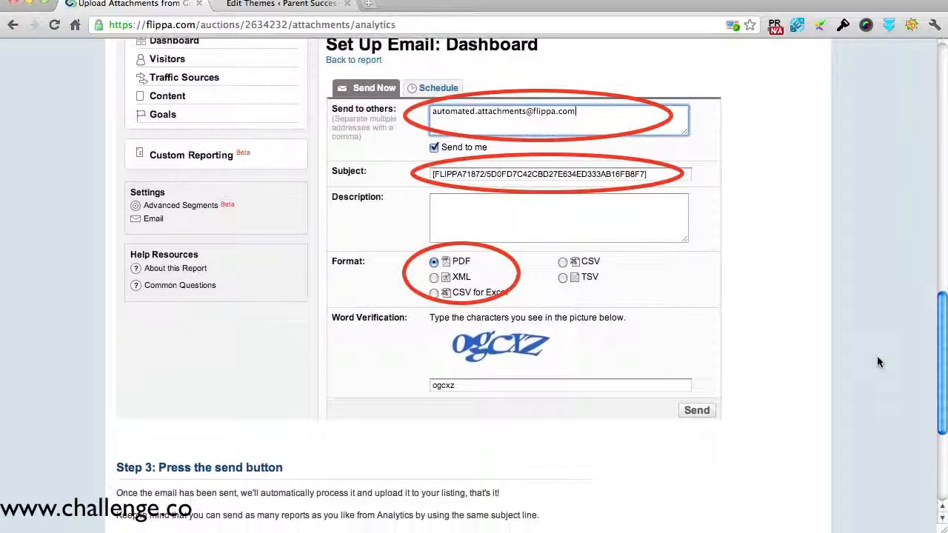
{"action": "scroll", "coordinate": [877, 356], "scroll_direction": "up", "scroll_amount": 15}
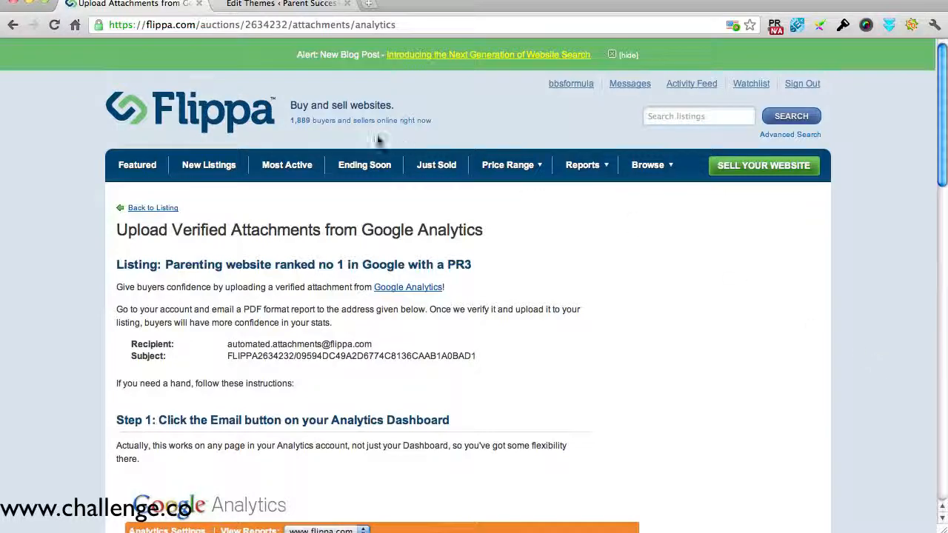
{"action": "left_click", "coordinate": [12, 26]}
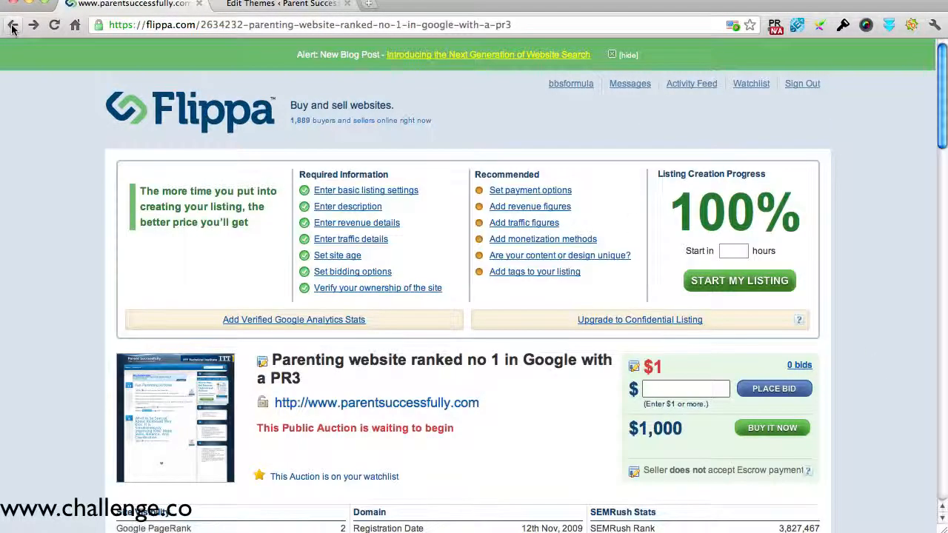
- Review the listing page's auction details, site statistics, description and claimed figures down to the monetization methods
{"action": "scroll", "coordinate": [463, 330], "scroll_direction": "down", "scroll_amount": 3}
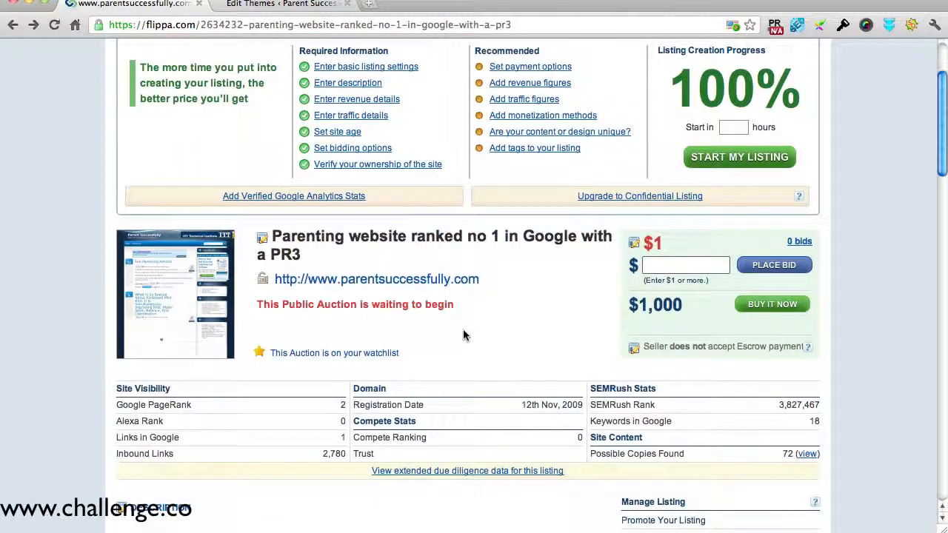
{"action": "scroll", "coordinate": [464, 334], "scroll_direction": "down", "scroll_amount": 2}
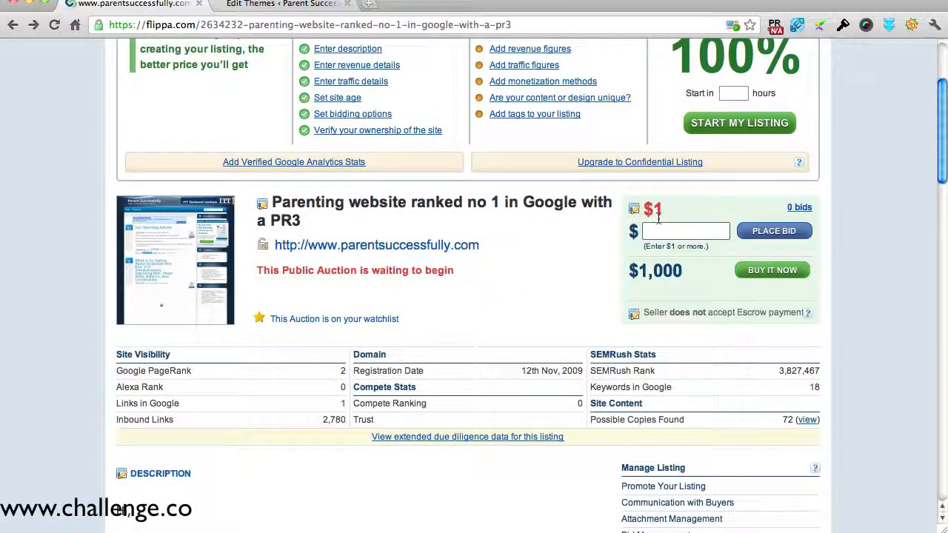
{"action": "scroll", "coordinate": [532, 298], "scroll_direction": "down", "scroll_amount": 3}
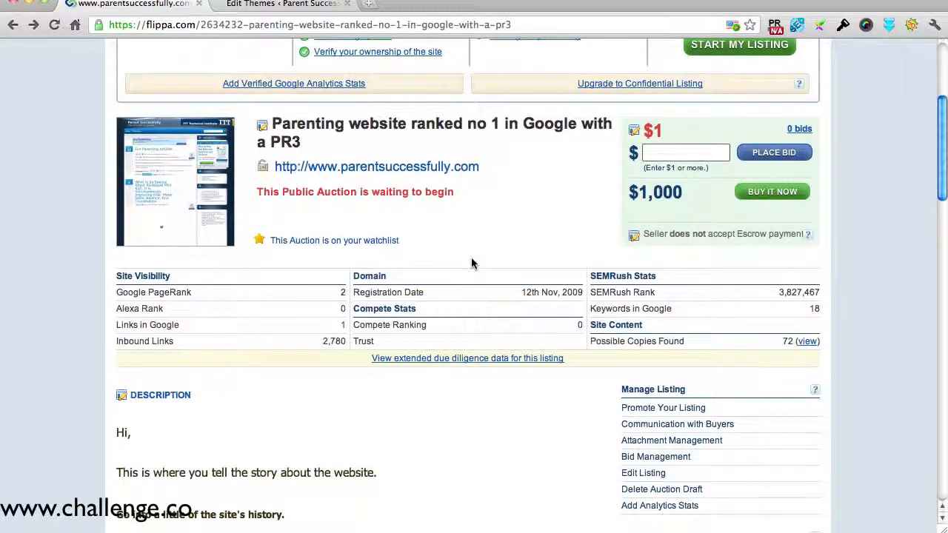
{"action": "scroll", "coordinate": [471, 263], "scroll_direction": "down", "scroll_amount": 1}
{"action": "scroll", "coordinate": [472, 263], "scroll_direction": "down", "scroll_amount": 2}
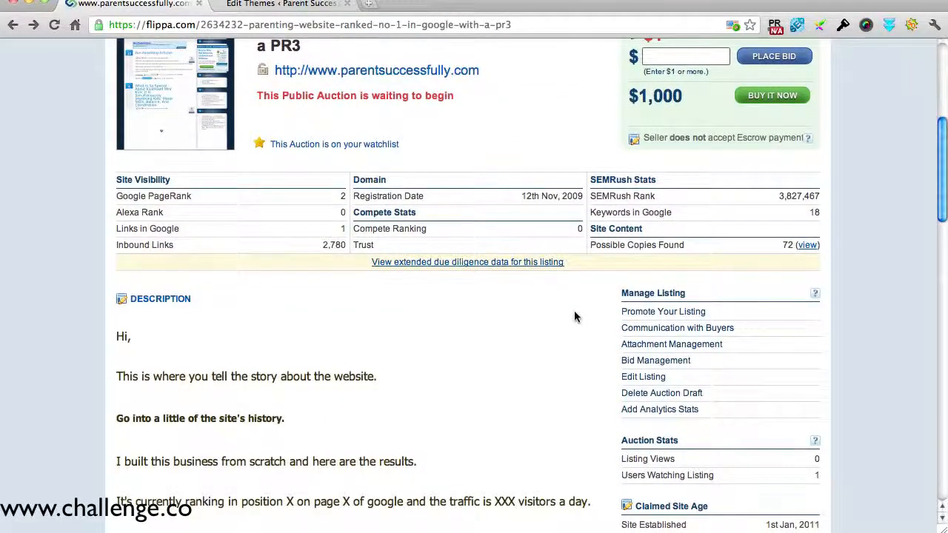
{"action": "scroll", "coordinate": [574, 315], "scroll_direction": "down", "scroll_amount": 1}
{"action": "scroll", "coordinate": [574, 316], "scroll_direction": "down", "scroll_amount": 1}
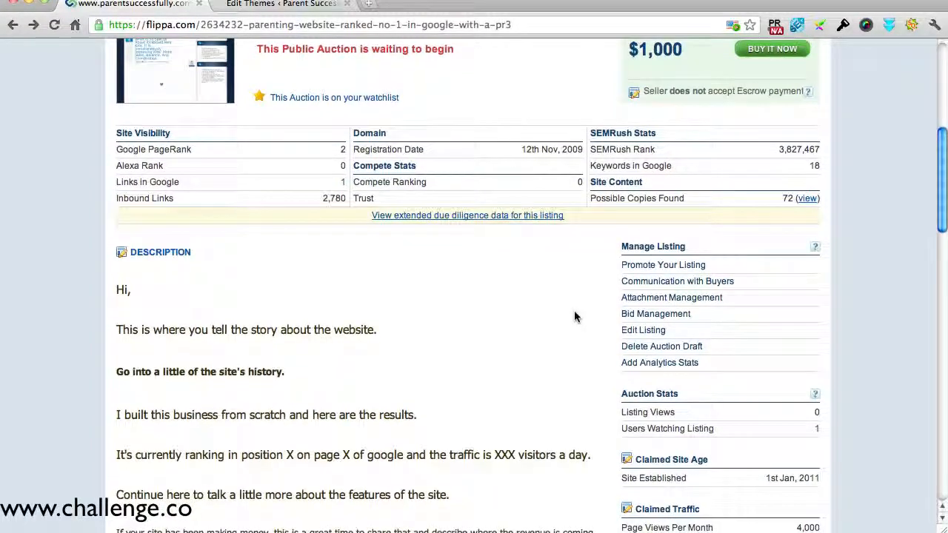
{"action": "scroll", "coordinate": [574, 316], "scroll_direction": "down", "scroll_amount": 5}
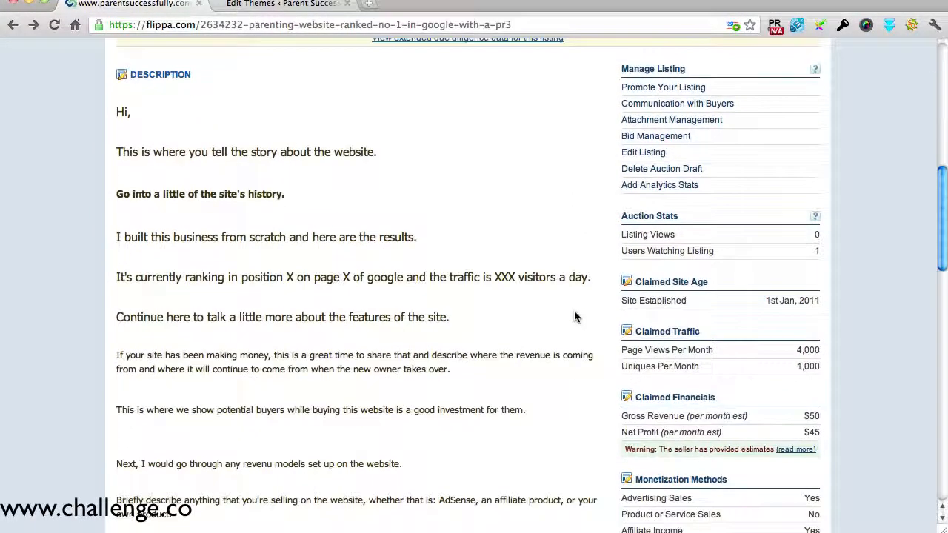
{"action": "scroll", "coordinate": [574, 316], "scroll_direction": "down", "scroll_amount": 4}
{"action": "scroll", "coordinate": [574, 316], "scroll_direction": "up", "scroll_amount": 10}
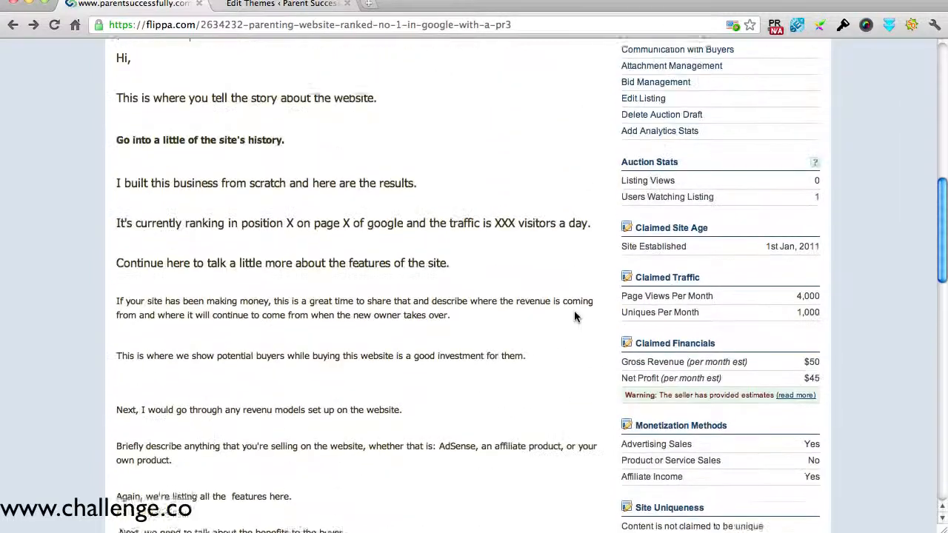
{"action": "scroll", "coordinate": [574, 316], "scroll_direction": "up", "scroll_amount": 1}
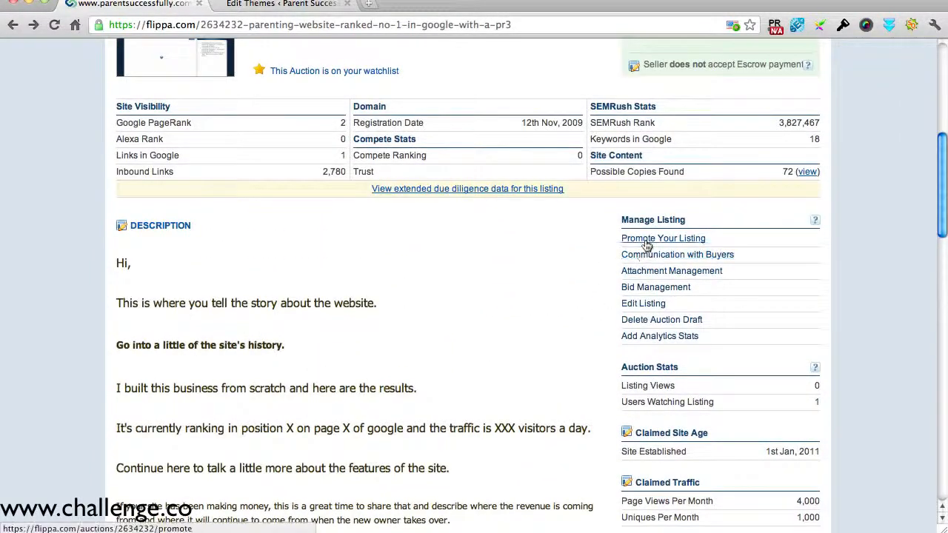
- Look at the attachment management page's file and video options, and return to the listing to check its claimed details and tags
{"action": "left_click", "coordinate": [653, 274]}
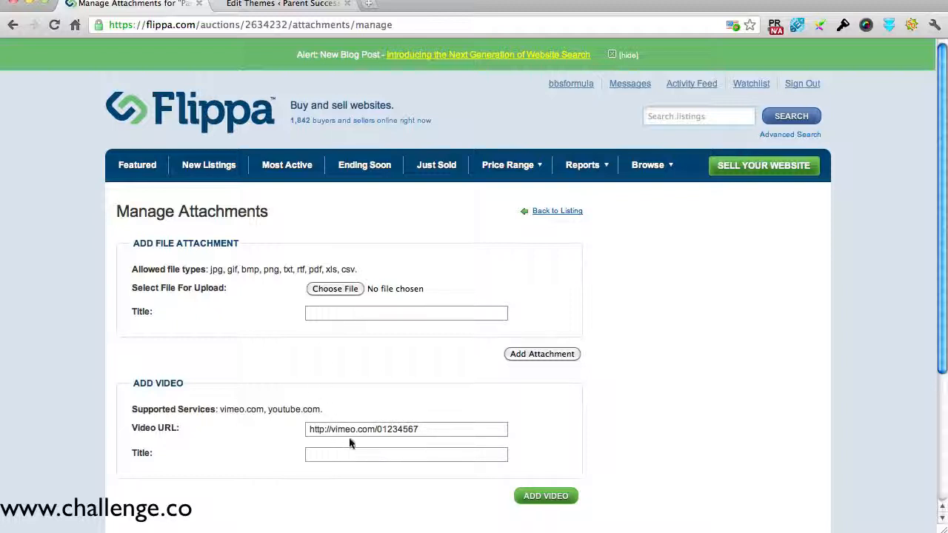
{"action": "left_click", "coordinate": [13, 25]}
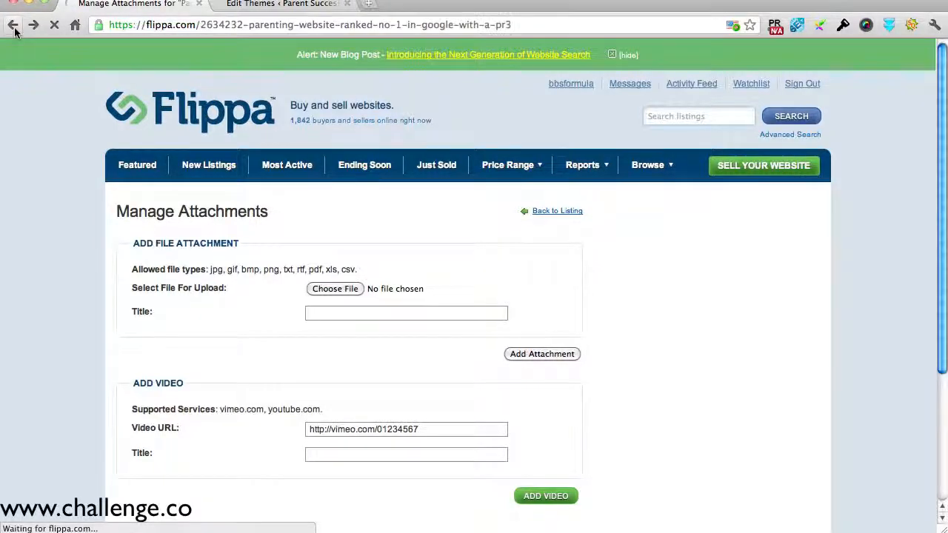
{"action": "scroll", "coordinate": [646, 340], "scroll_direction": "down", "scroll_amount": 3}
{"action": "scroll", "coordinate": [645, 340], "scroll_direction": "down", "scroll_amount": 2}
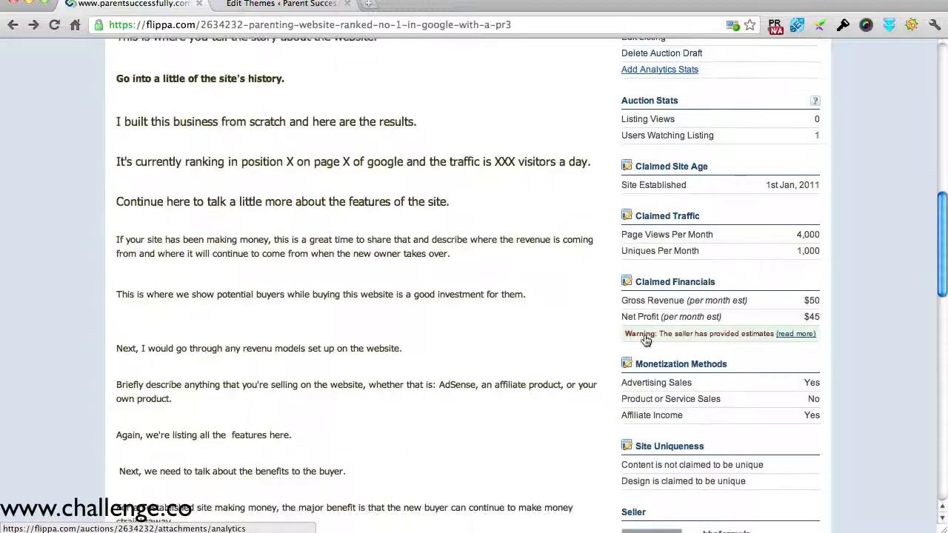
{"action": "scroll", "coordinate": [718, 423], "scroll_direction": "down", "scroll_amount": 3}
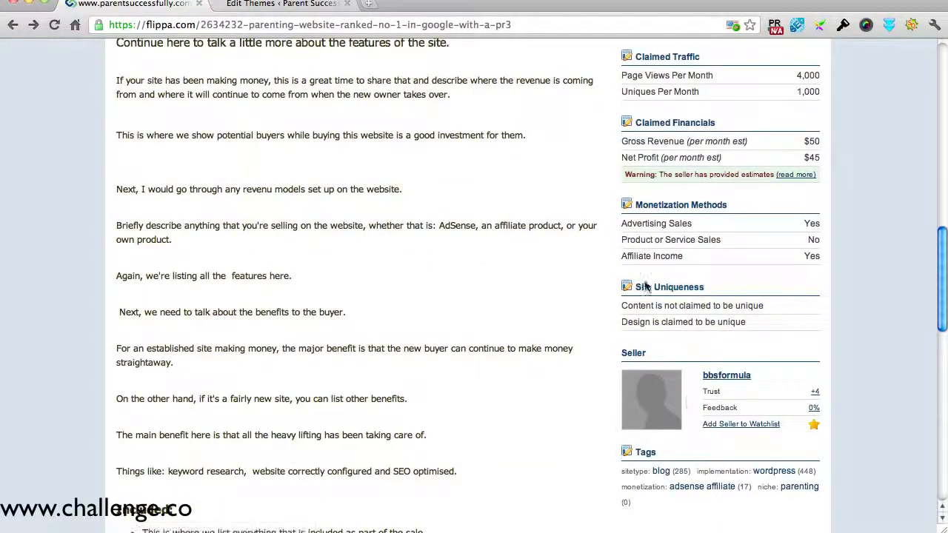
{"action": "scroll", "coordinate": [611, 305], "scroll_direction": "up", "scroll_amount": 8}
{"action": "scroll", "coordinate": [612, 305], "scroll_direction": "up", "scroll_amount": 5}
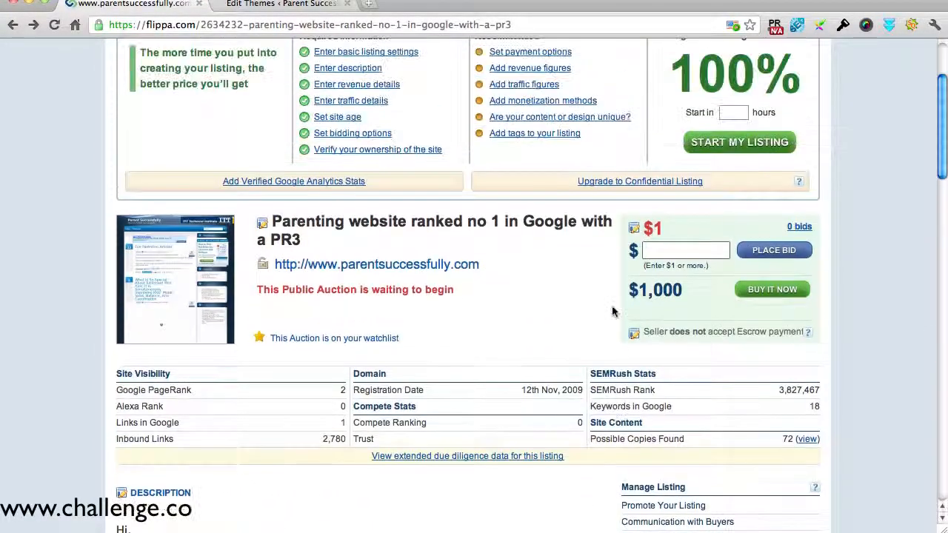
{"action": "scroll", "coordinate": [606, 296], "scroll_direction": "up", "scroll_amount": 1}
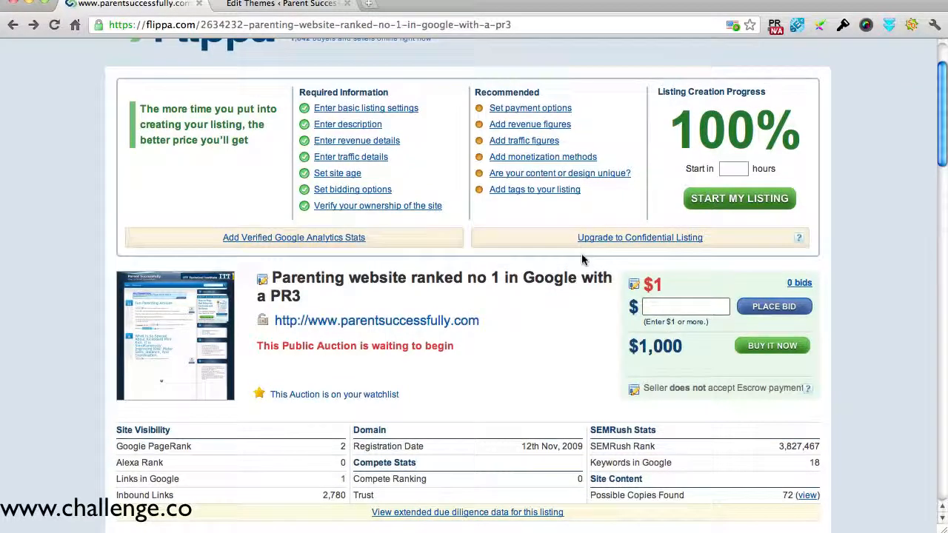